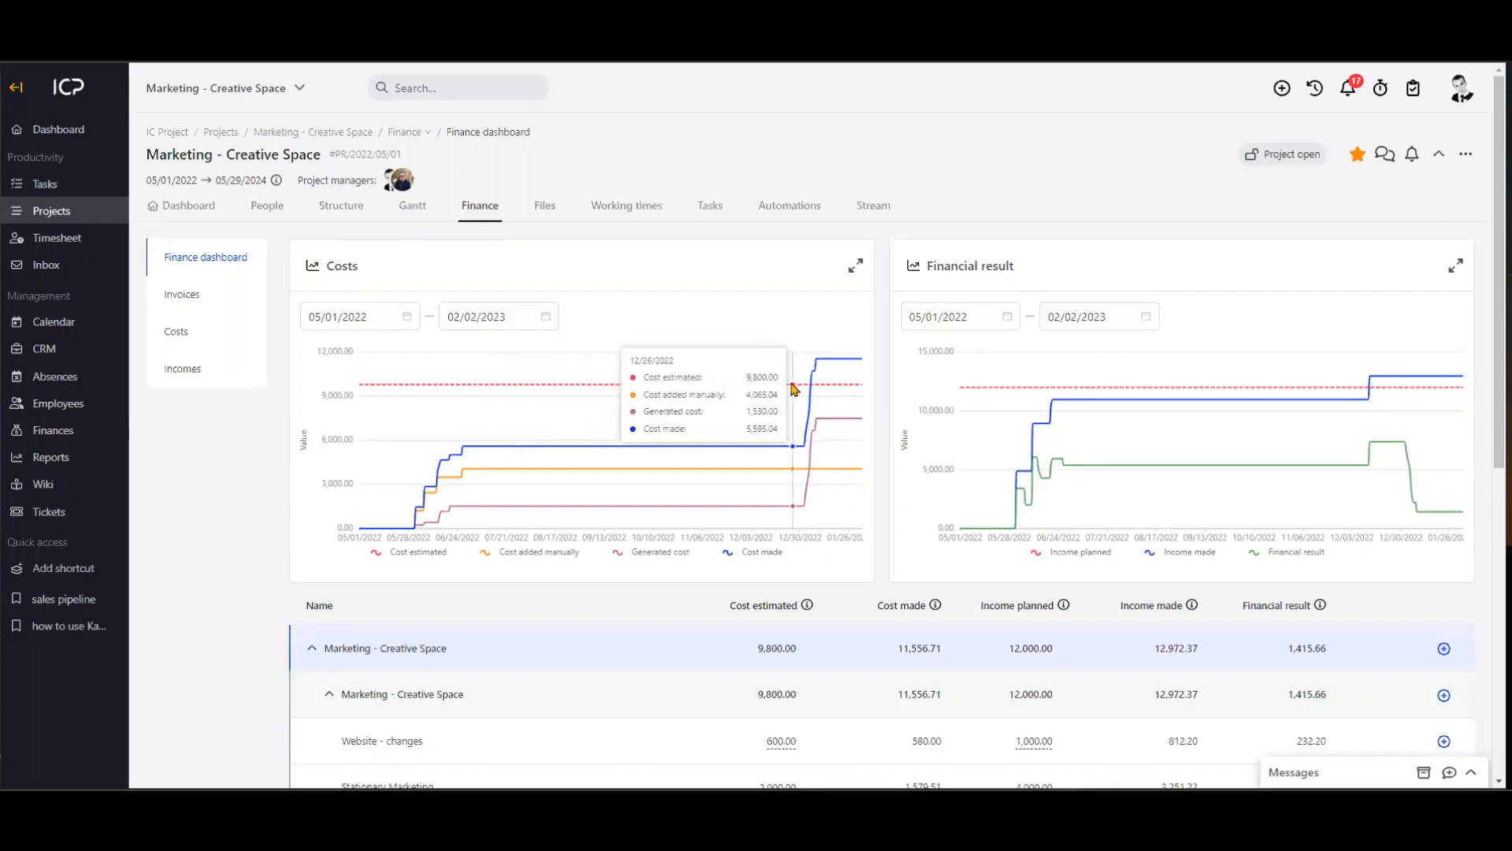
# Start a new project named "IC Project Implementation" from the project list and show its advanced settings.
pyautogui.click(54, 212)
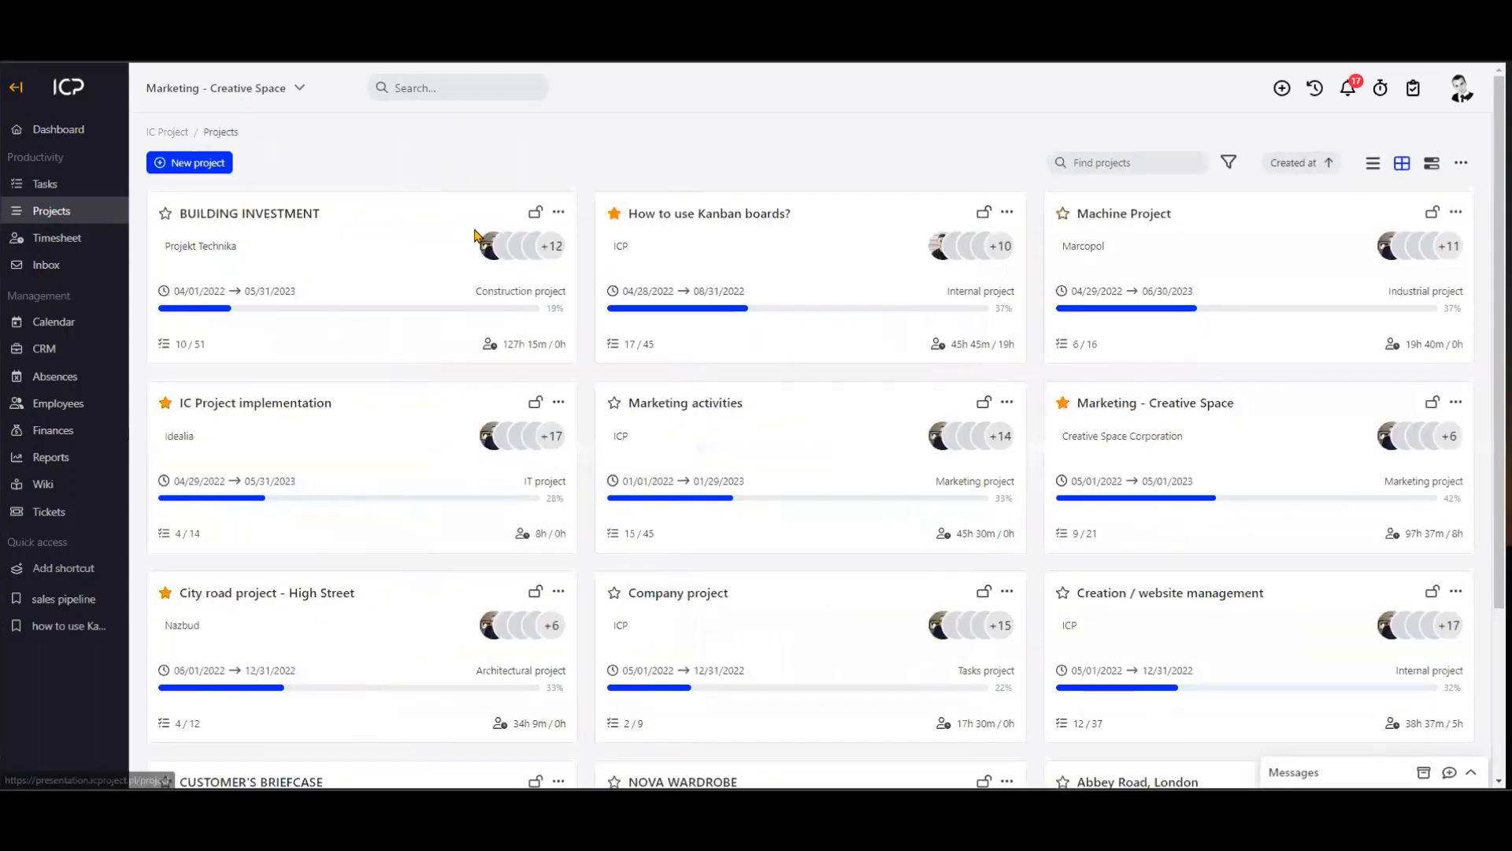
pyautogui.click(206, 166)
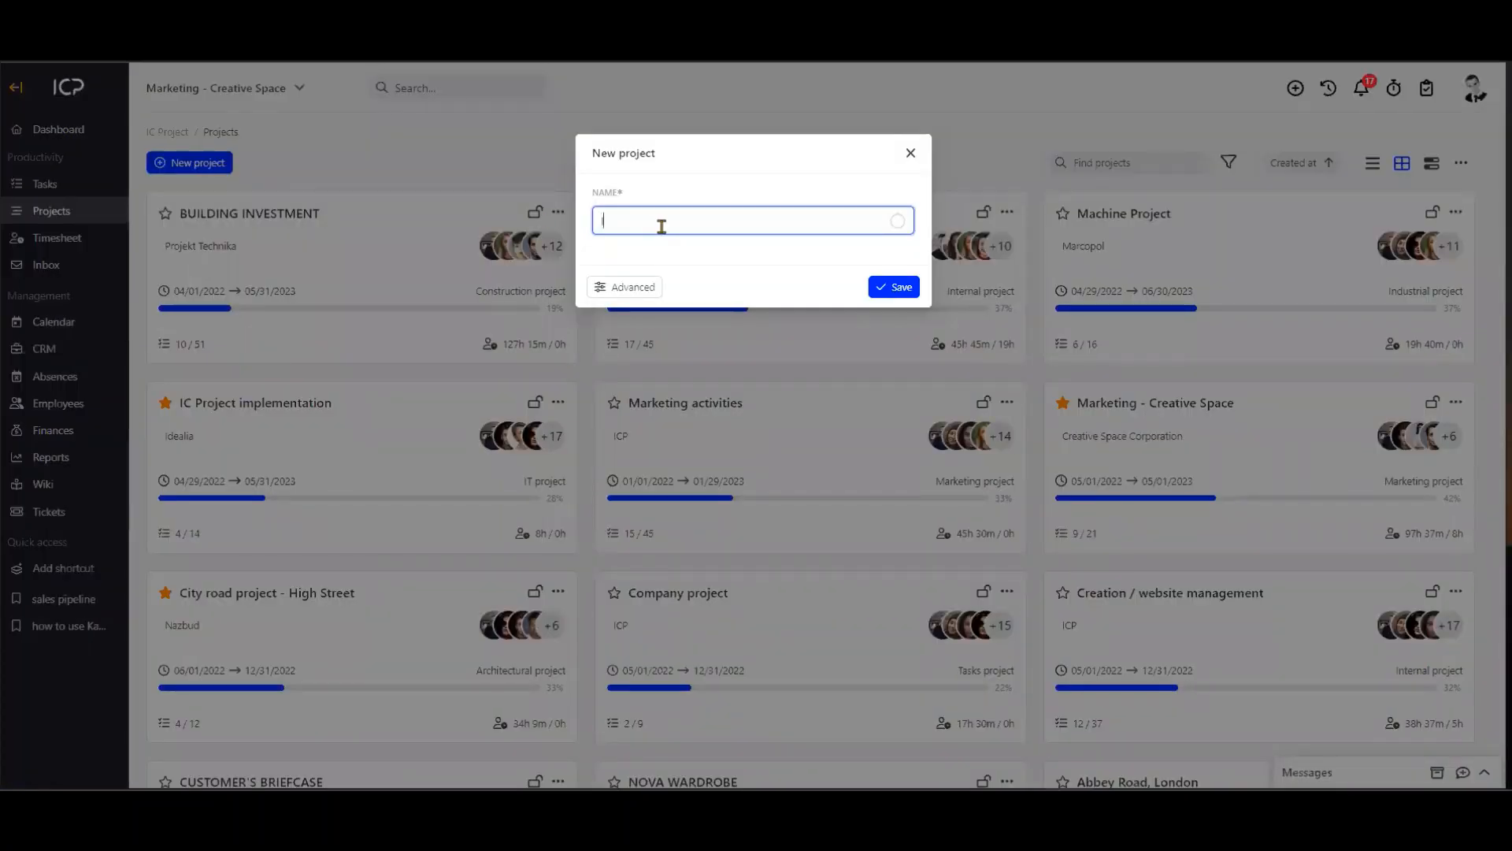
pyautogui.write('IC Project Implementation')
pyautogui.click(648, 289)
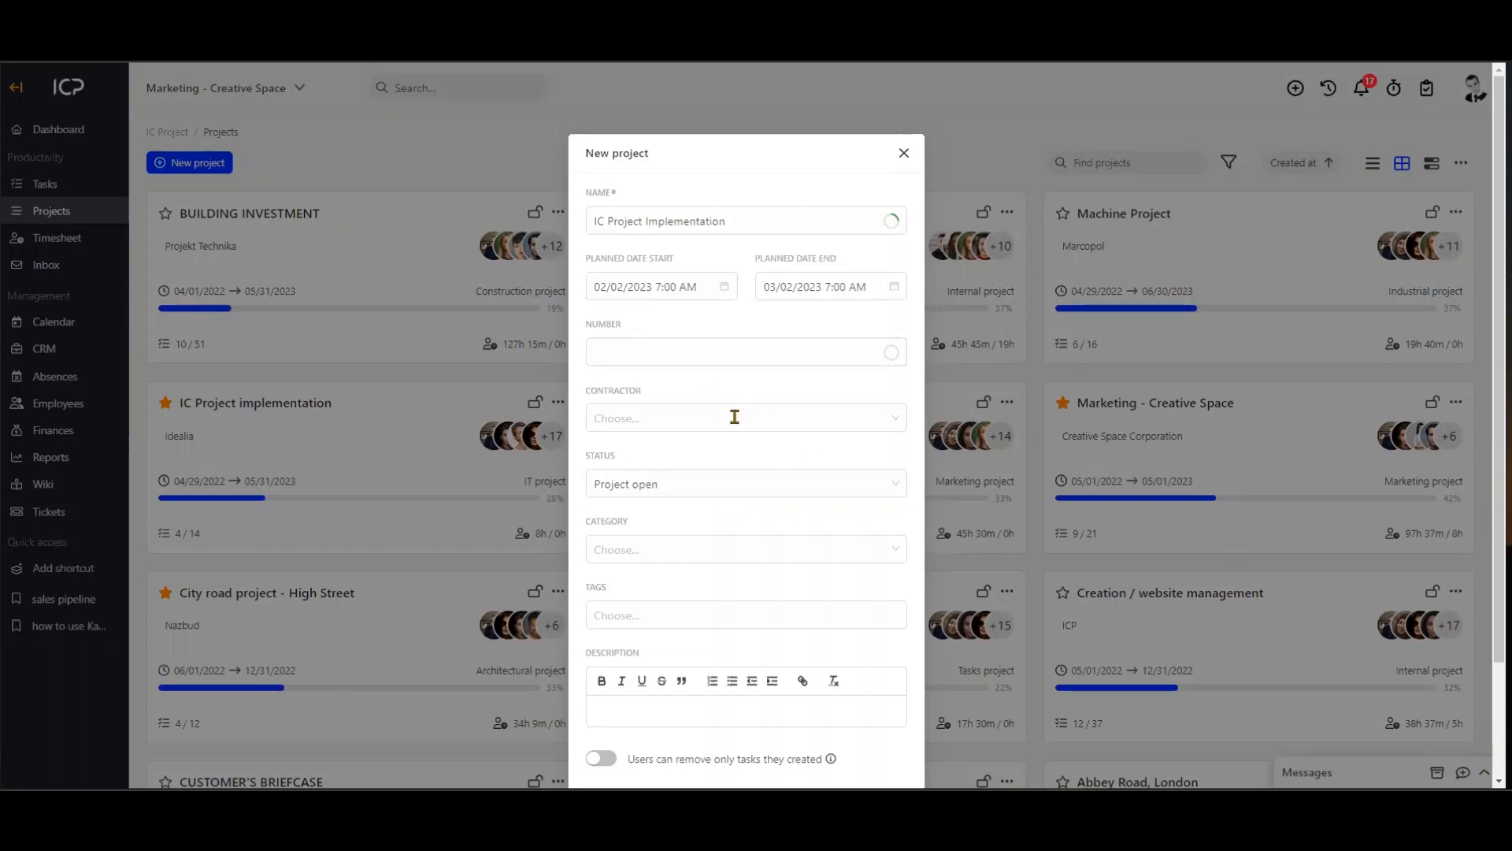
# Choose BrandAssist as the new project's contractor and add the south-west tag.
pyautogui.click(629, 420)
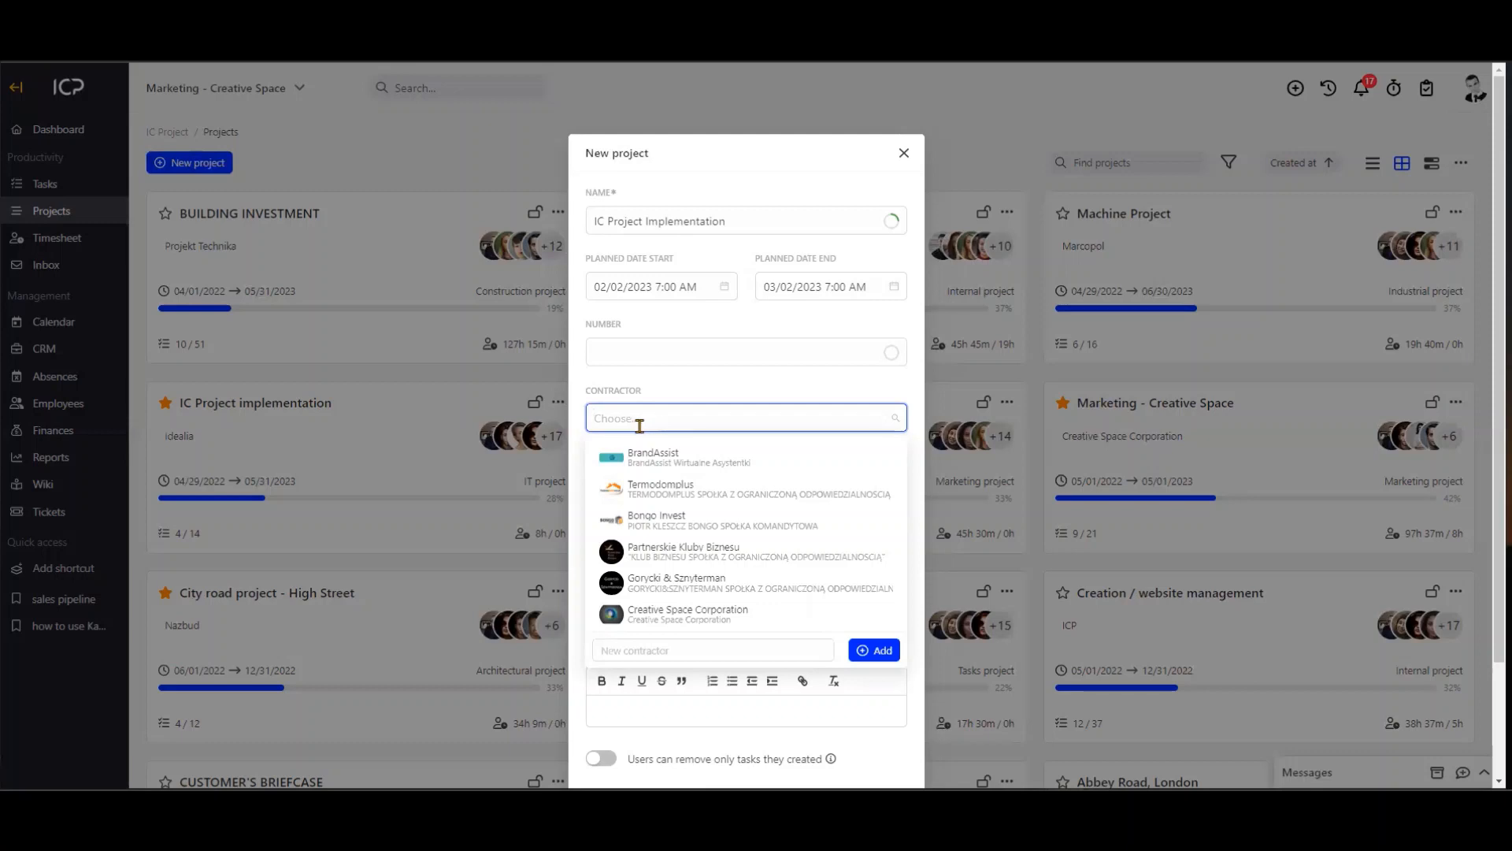
pyautogui.click(677, 457)
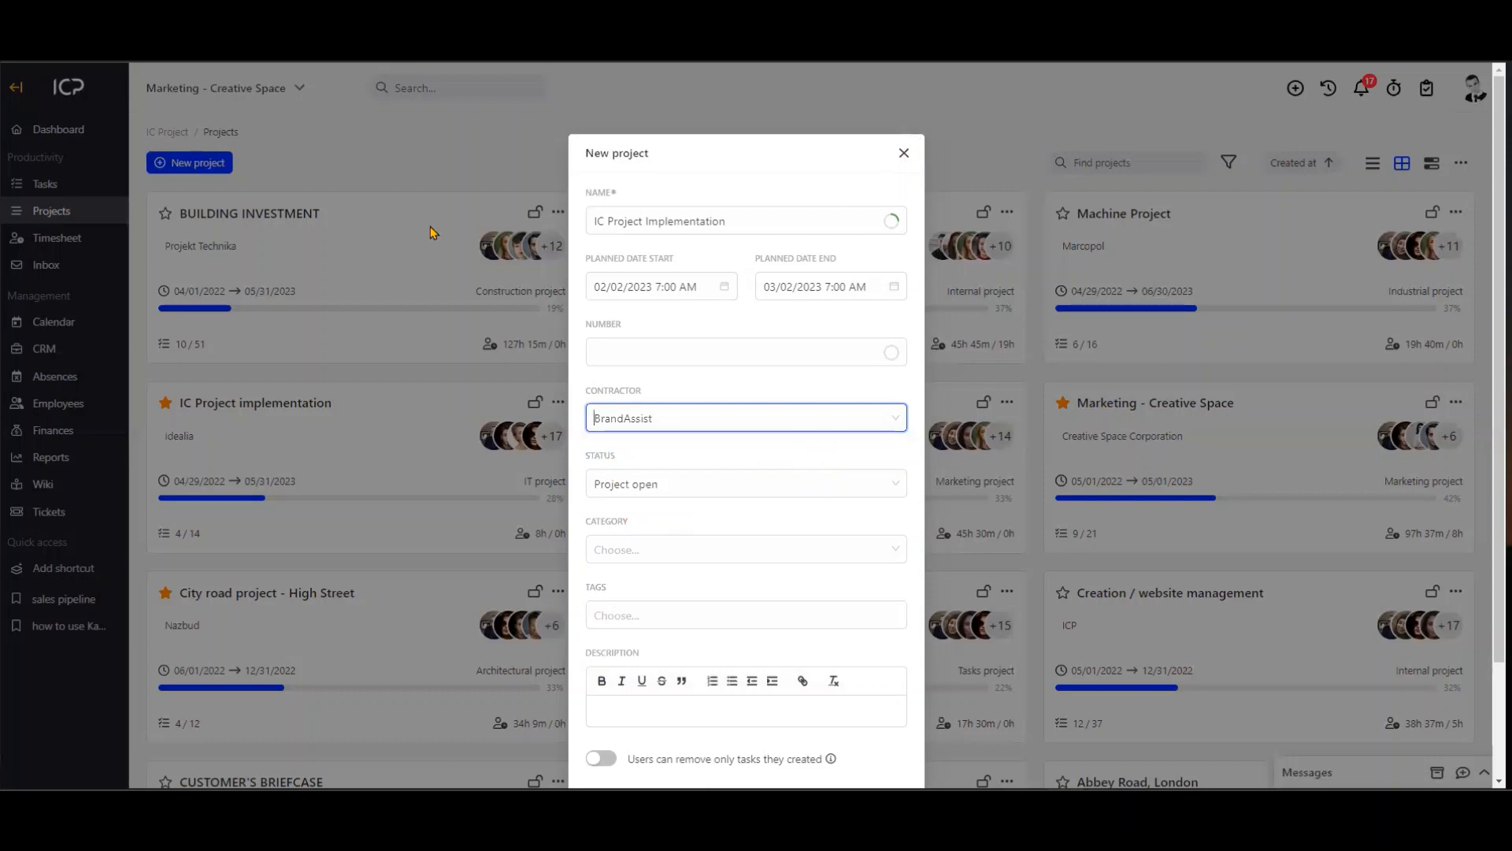
pyautogui.click(38, 351)
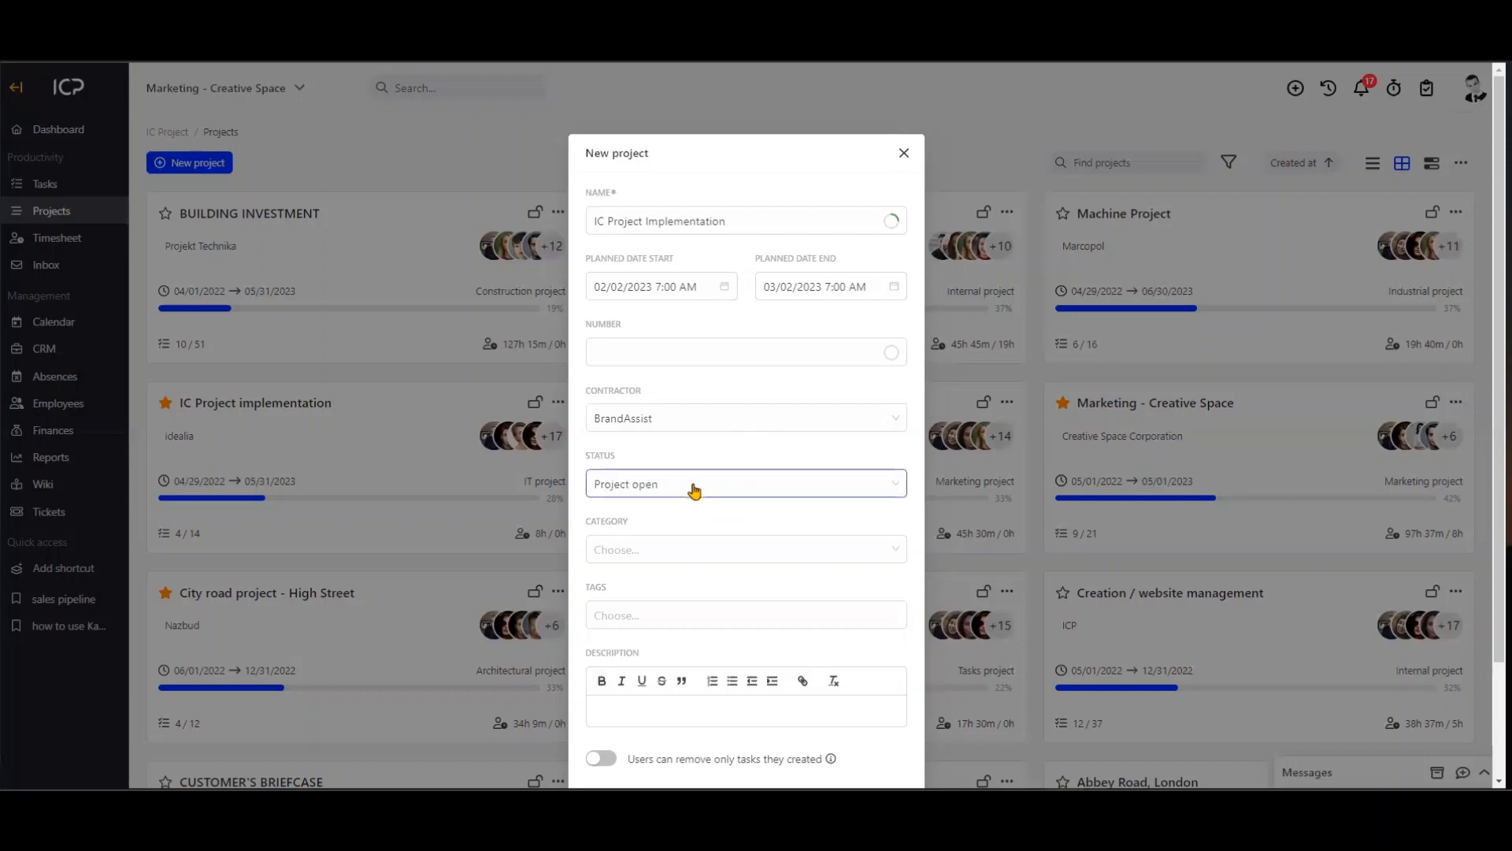
pyautogui.click(694, 487)
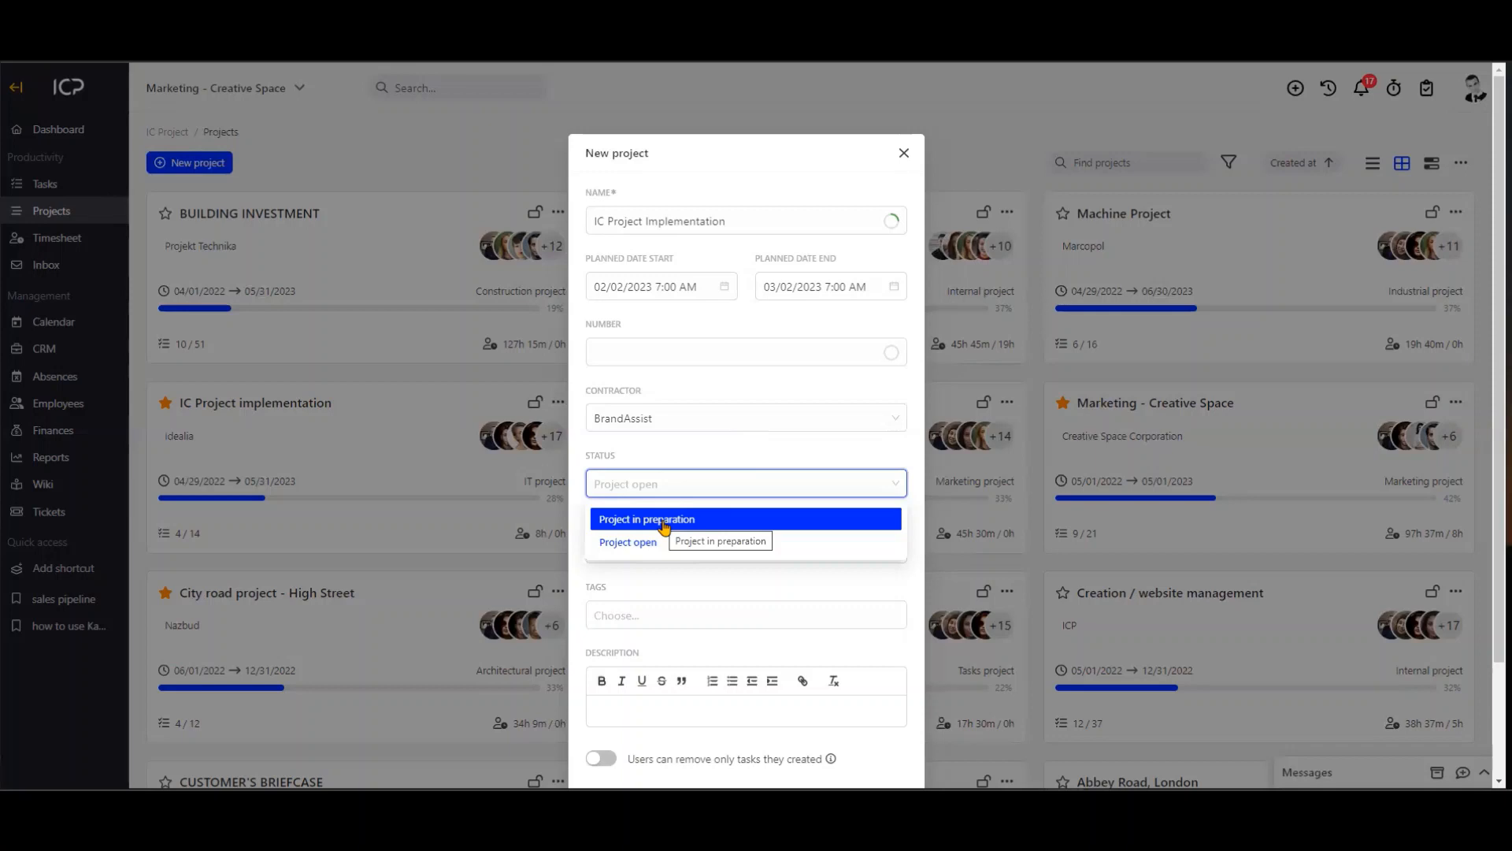
pyautogui.click(667, 614)
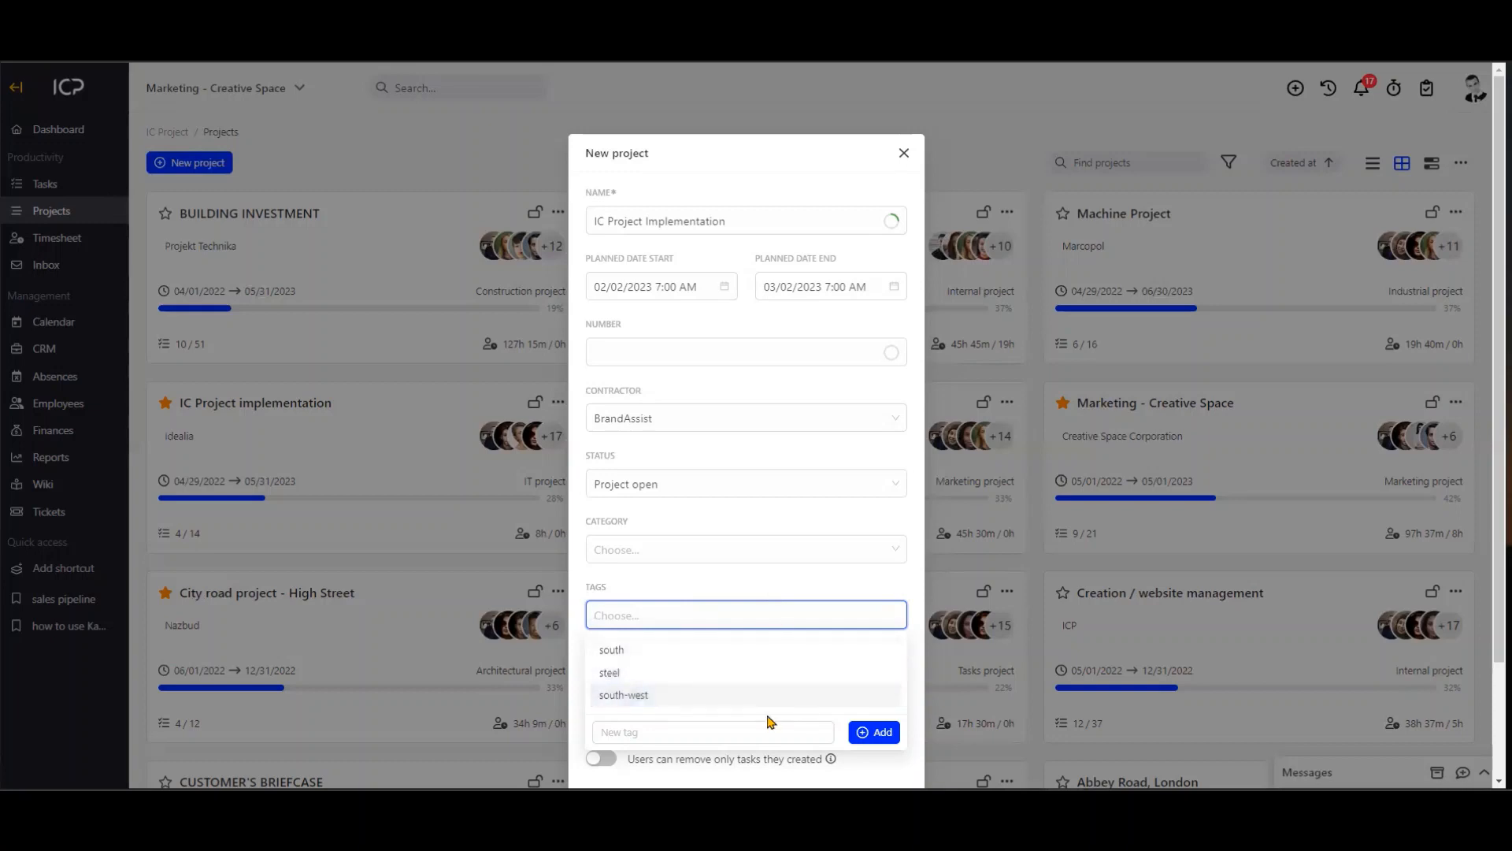
pyautogui.click(631, 693)
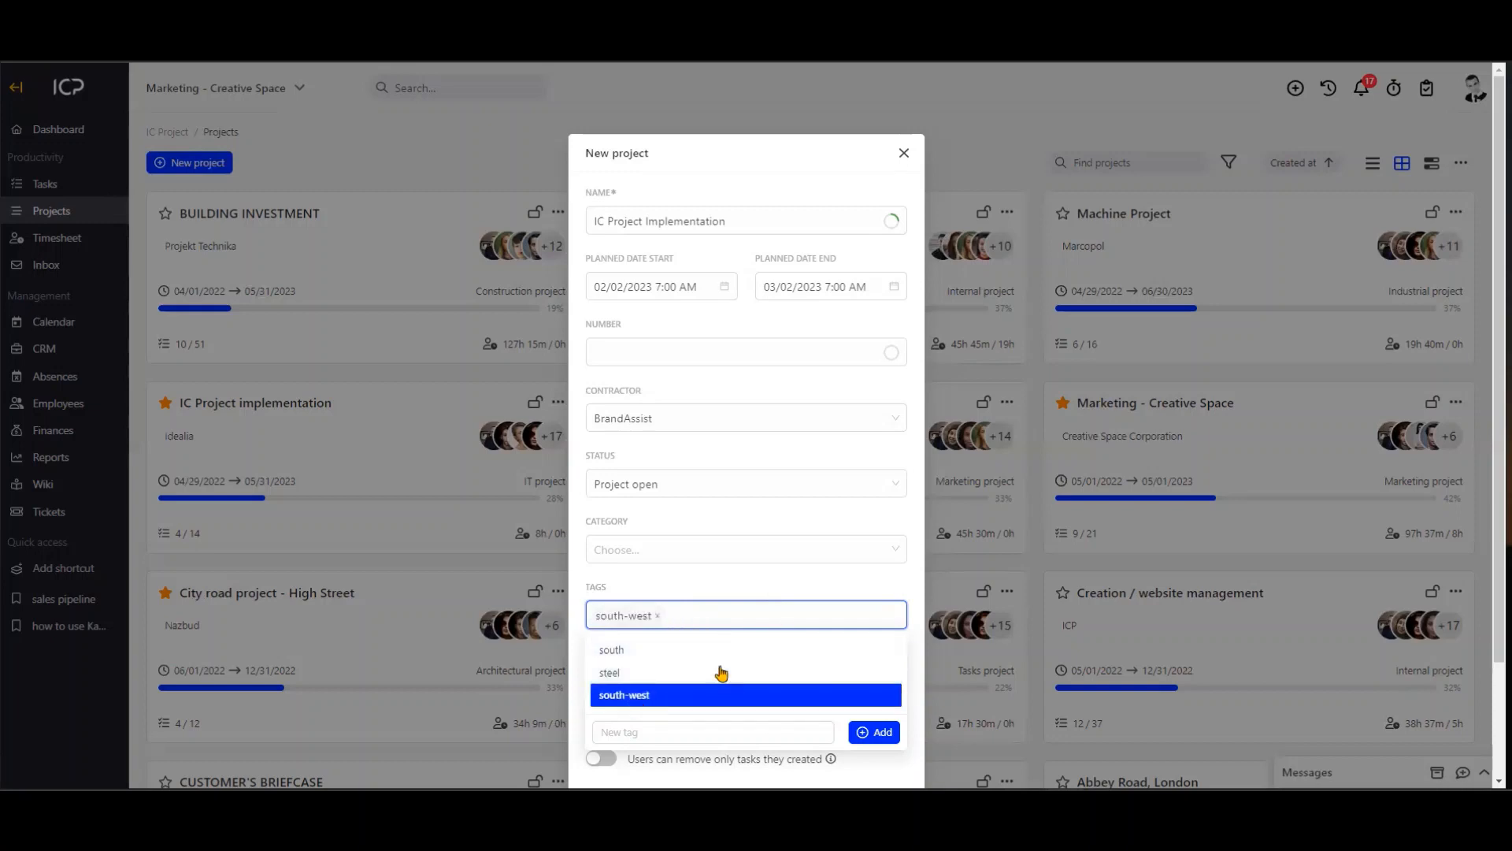
pyautogui.click(837, 571)
# Allow users to remove only tasks they created, and save the new project without a template.
pyautogui.scroll(-2, 836, 571)
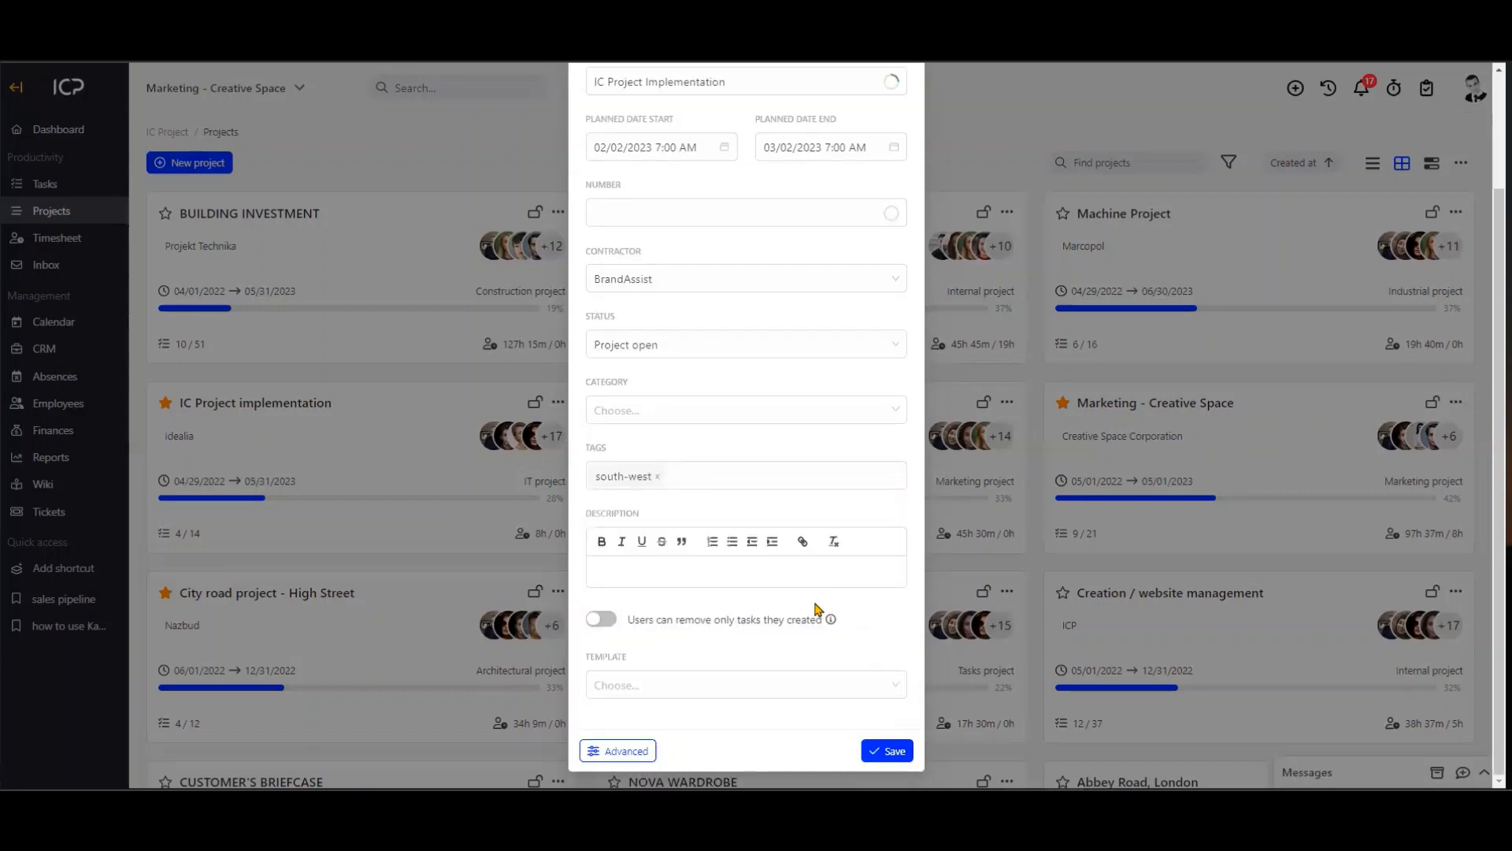
pyautogui.click(608, 624)
pyautogui.click(666, 690)
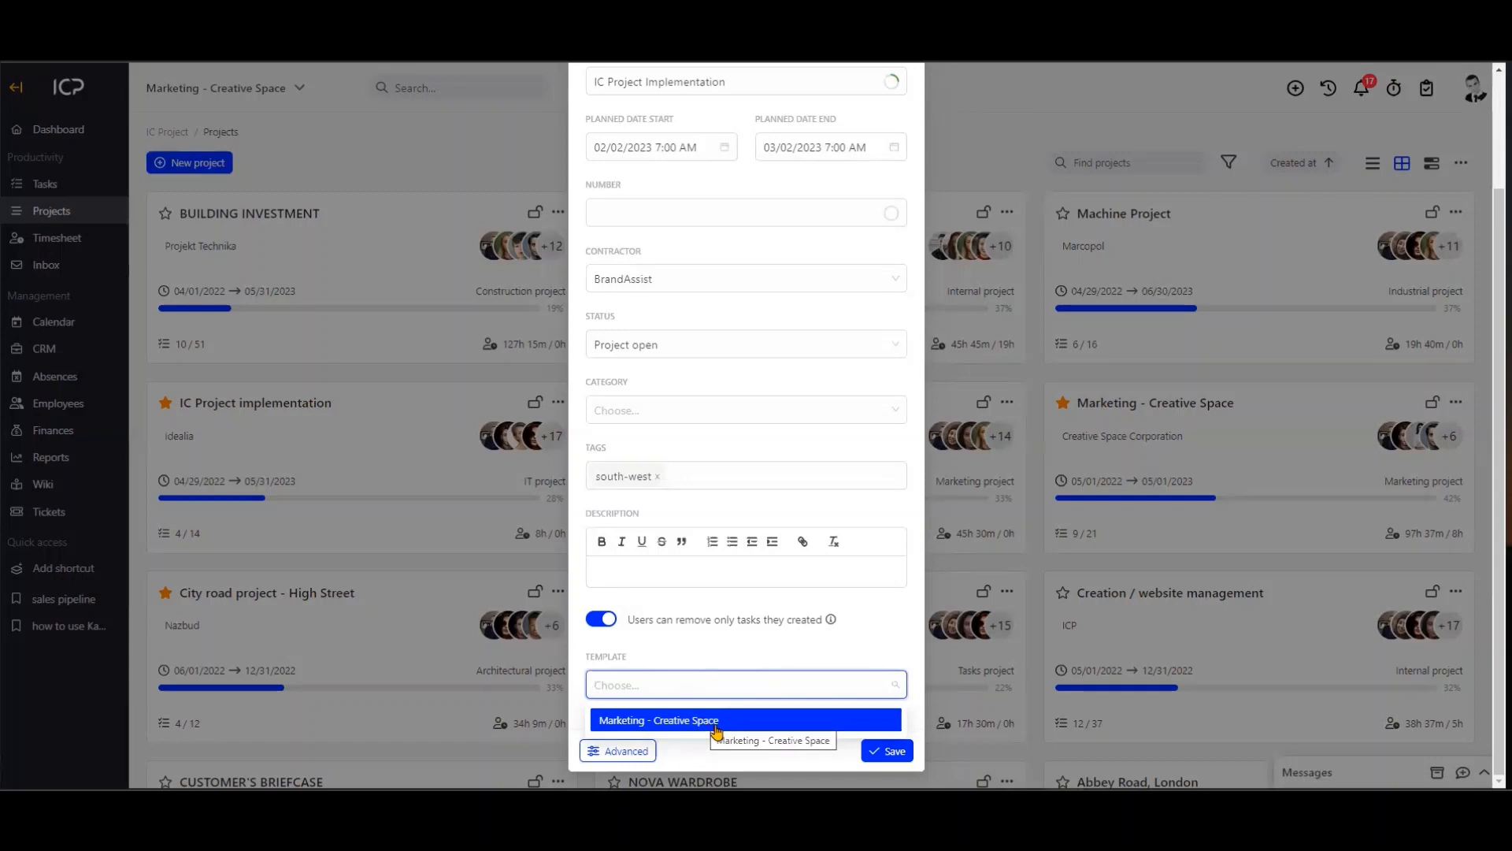
pyautogui.click(880, 753)
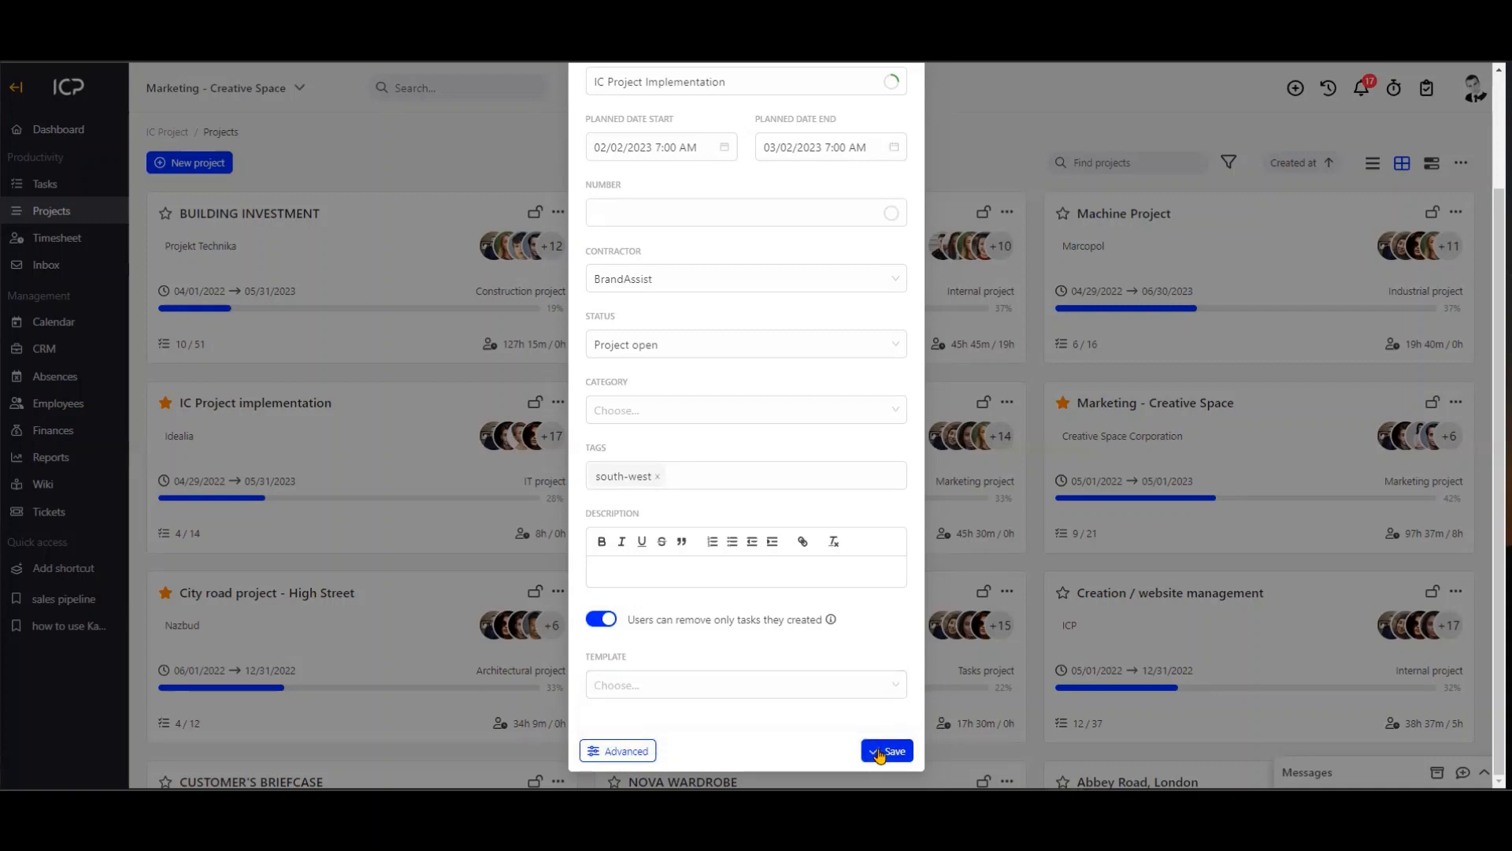
pyautogui.click(879, 754)
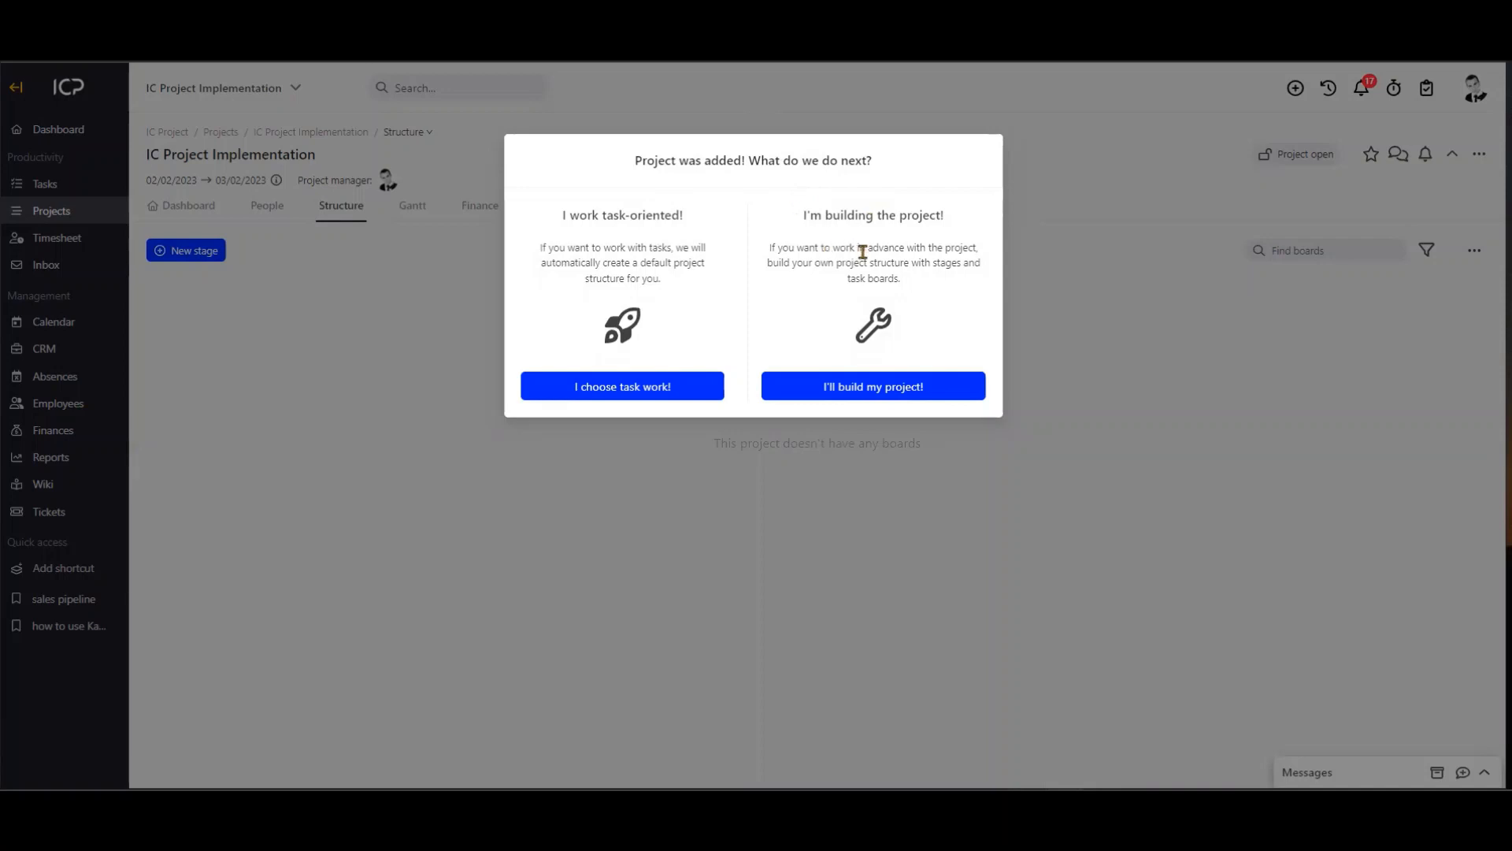
# Choose to build the project yourself and add a stage named "Analysis market USA" with the status Stage open.
pyautogui.click(842, 387)
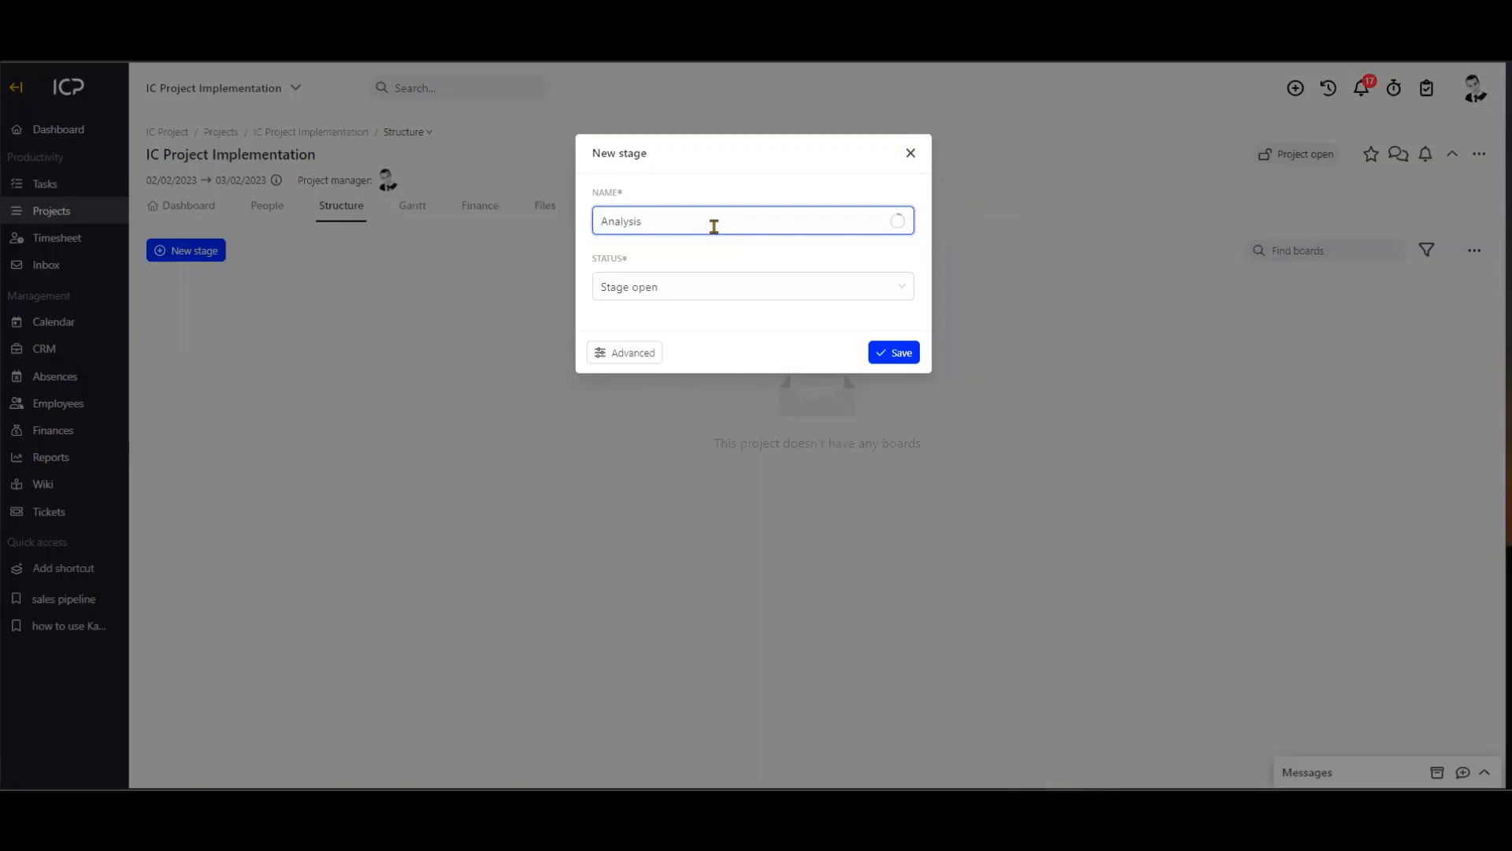
pyautogui.write('market USA')
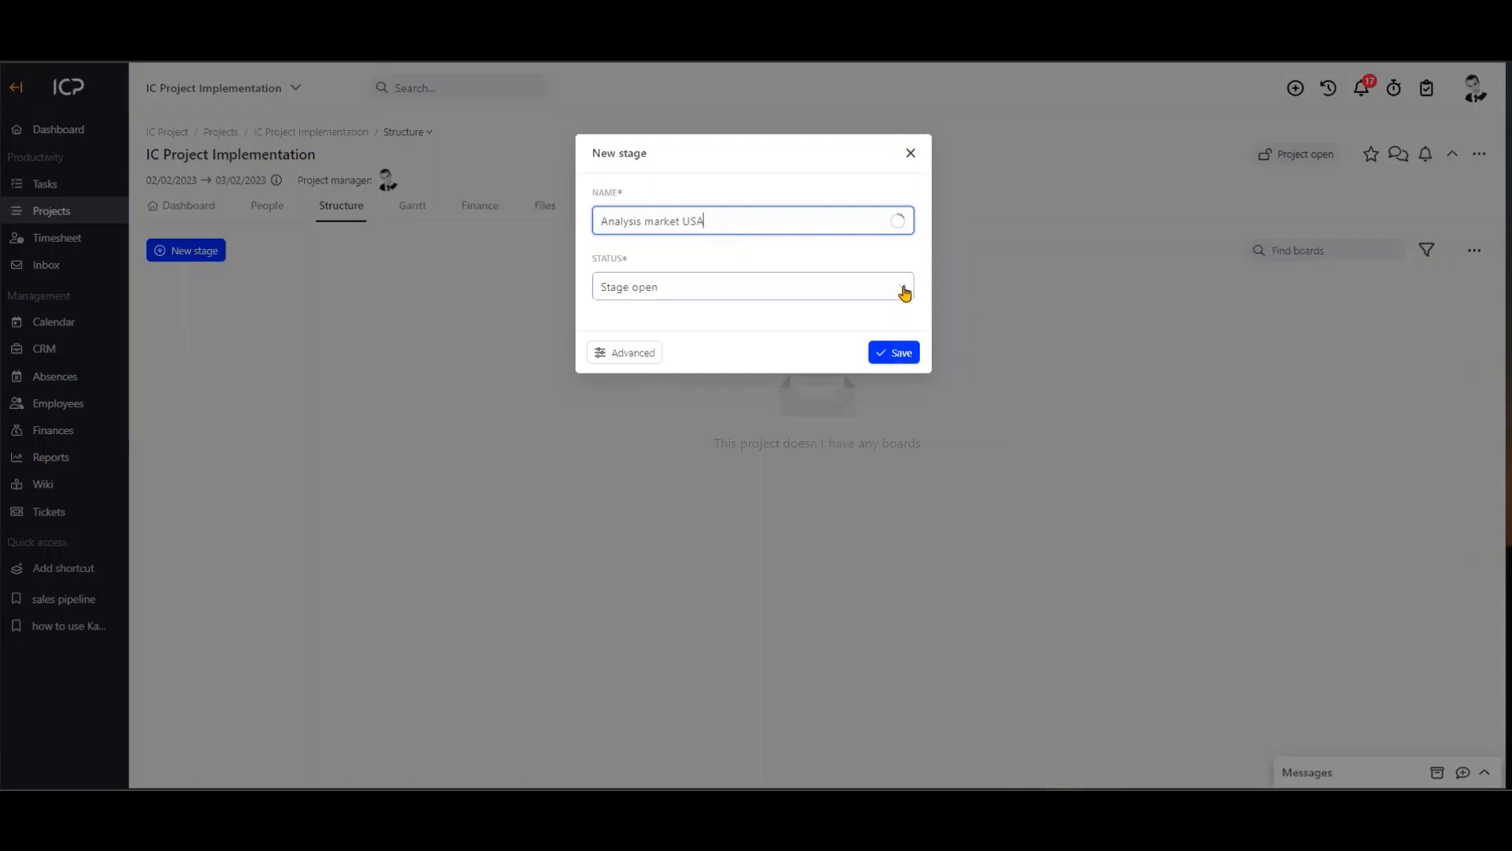
pyautogui.click(723, 293)
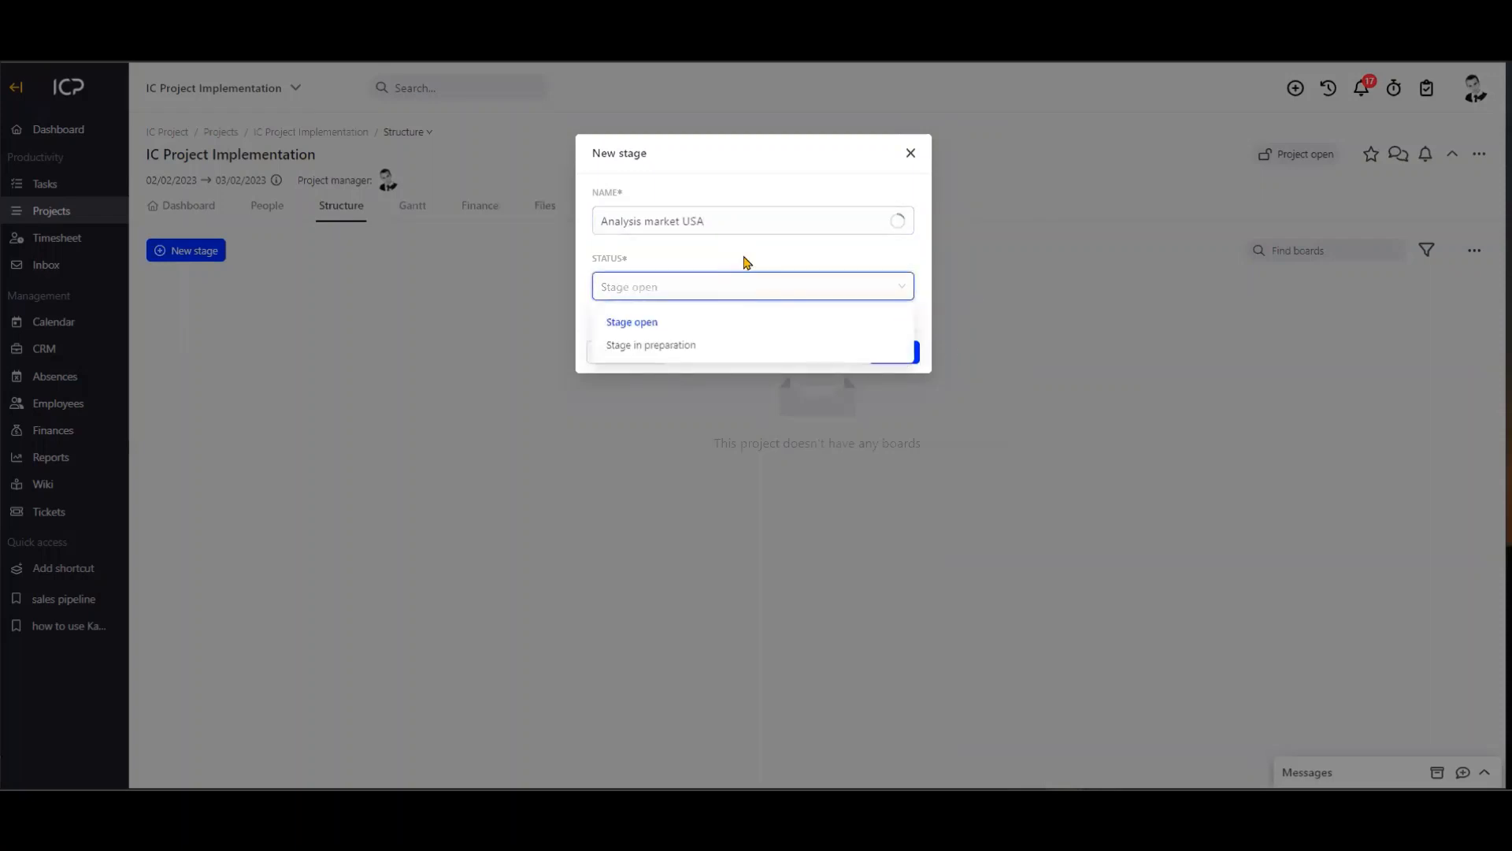
pyautogui.click(768, 322)
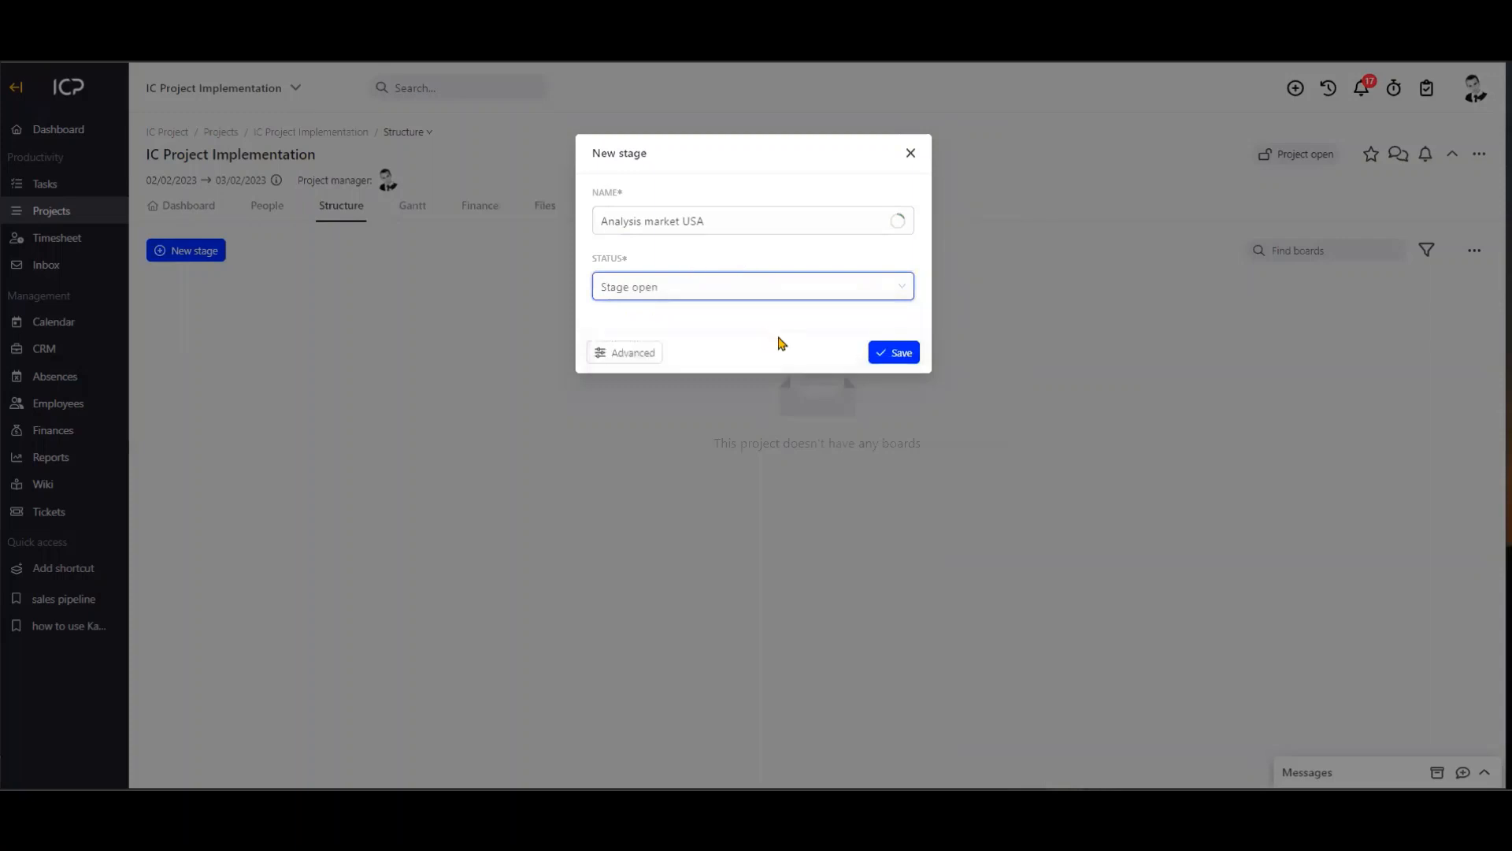
pyautogui.click(896, 354)
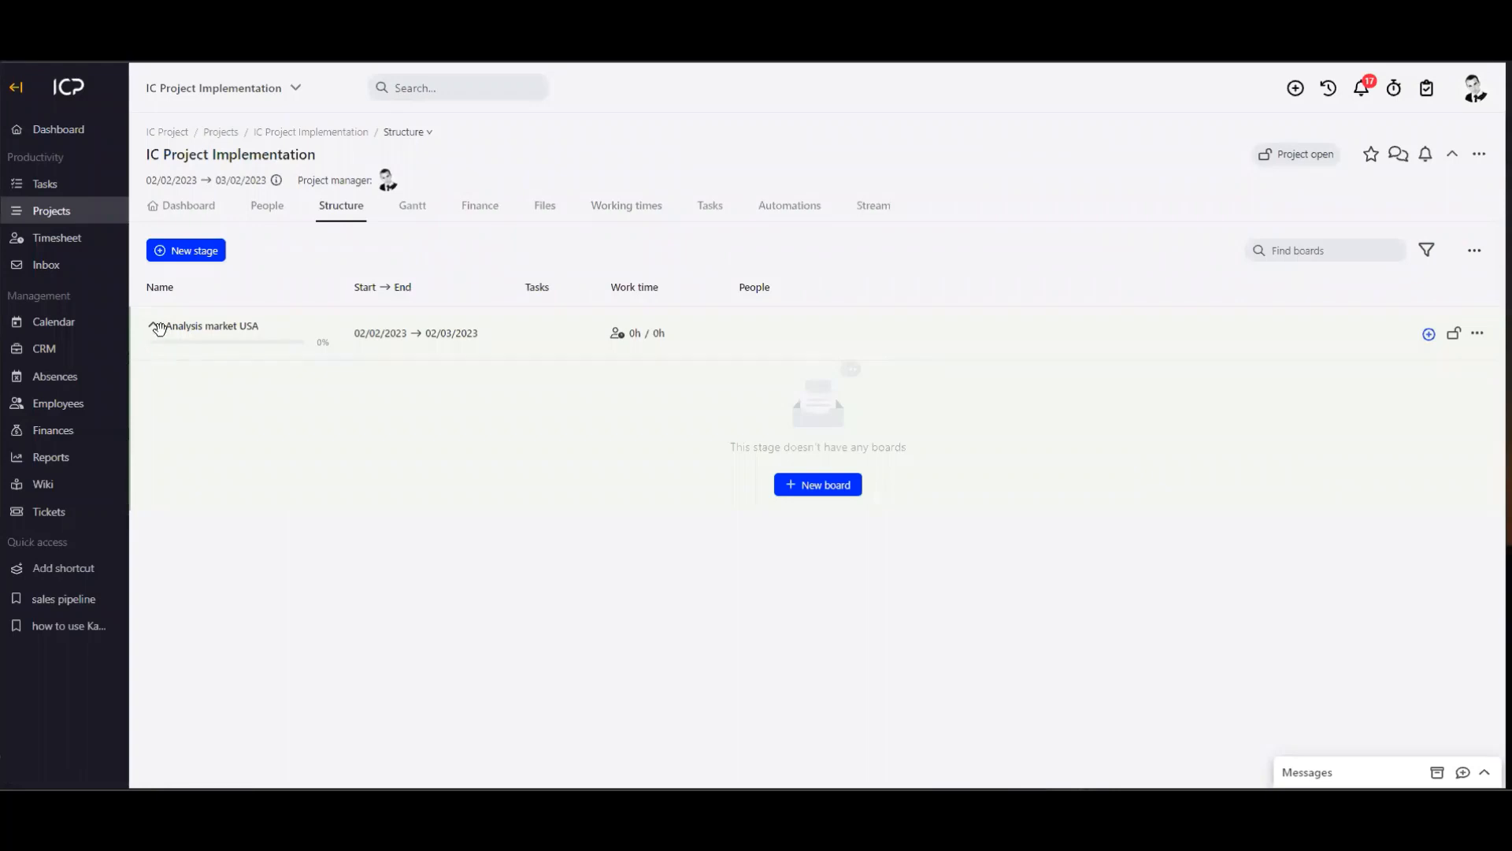
# Add a board named "North-west" to the Analysis market USA stage, leaving its type empty.
pyautogui.click(154, 329)
pyautogui.click(1429, 335)
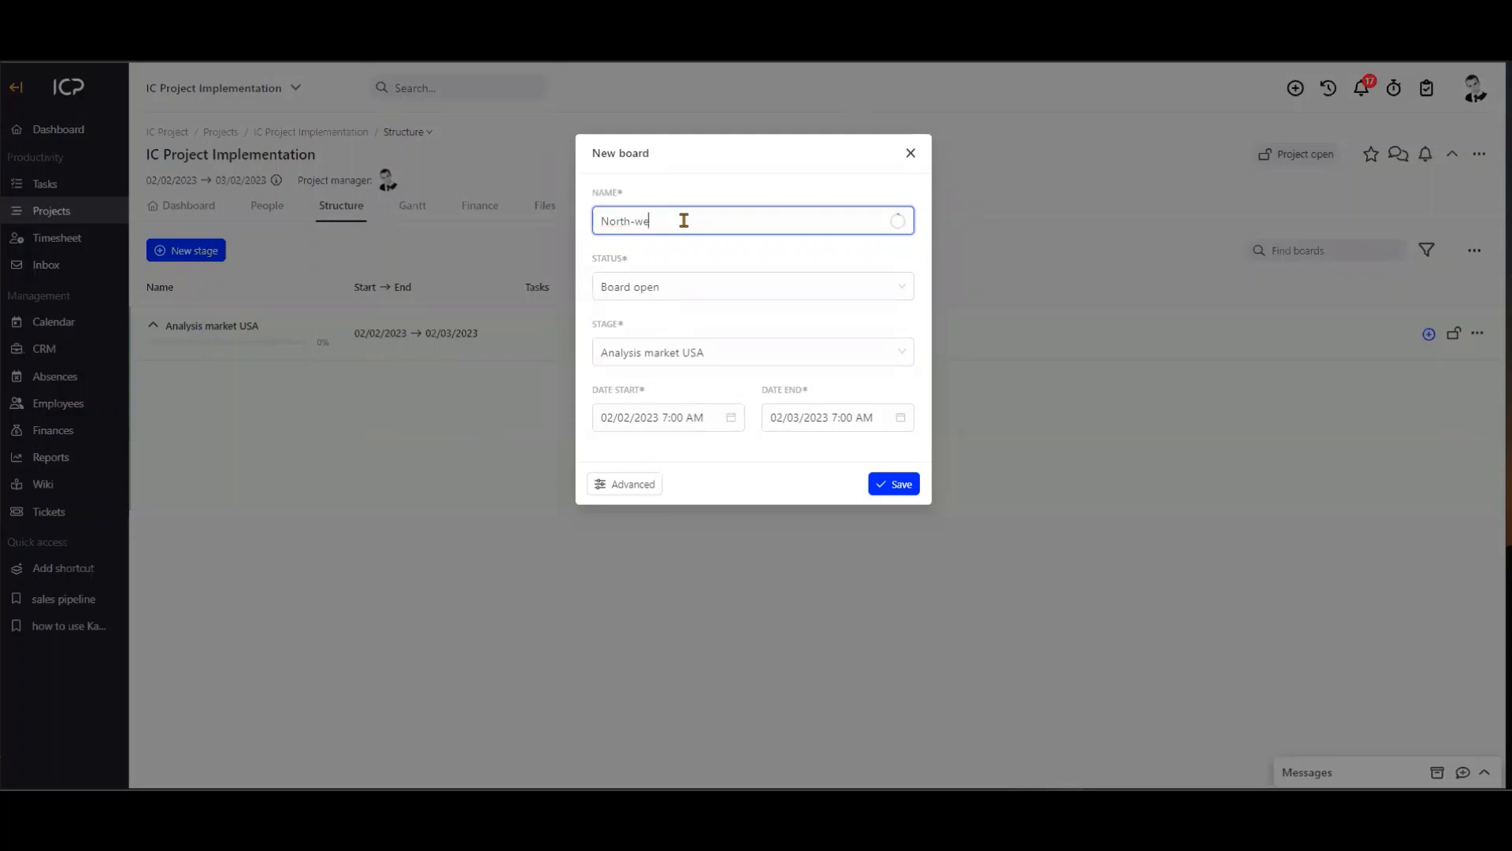
pyautogui.write('st')
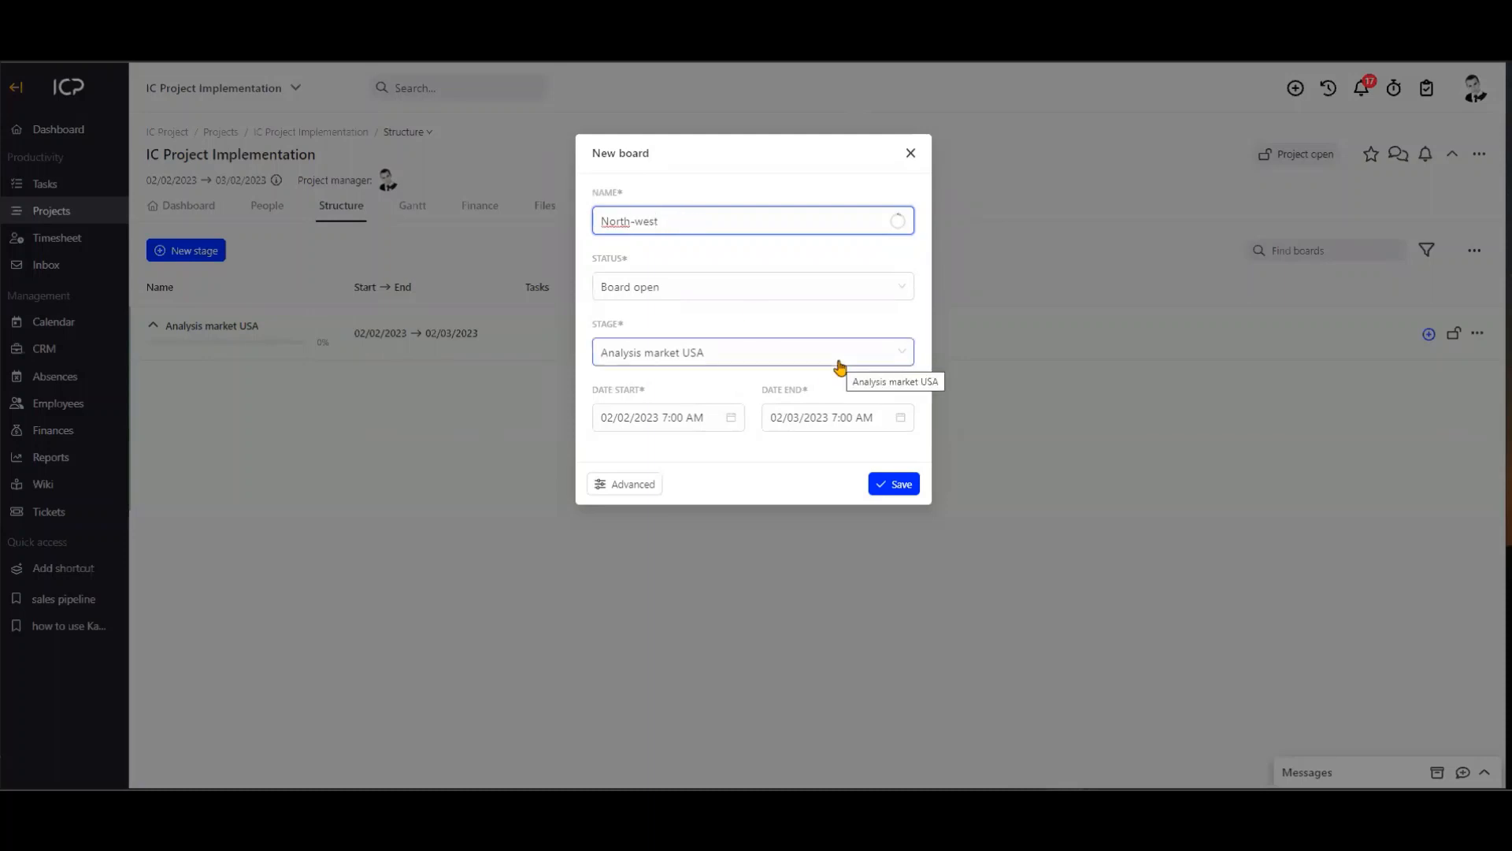
pyautogui.click(628, 488)
pyautogui.click(617, 489)
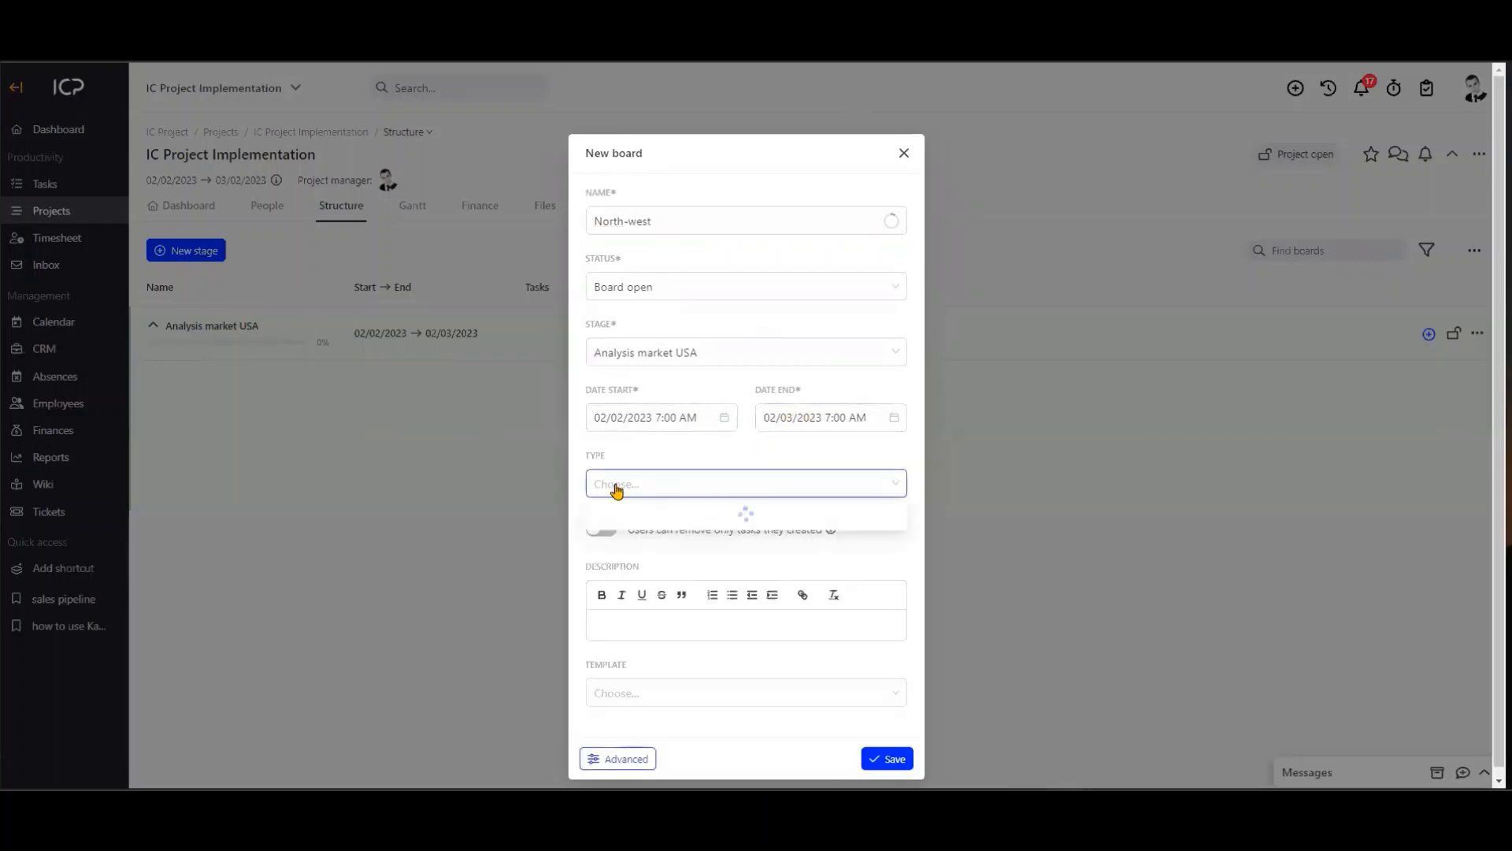
pyautogui.click(680, 455)
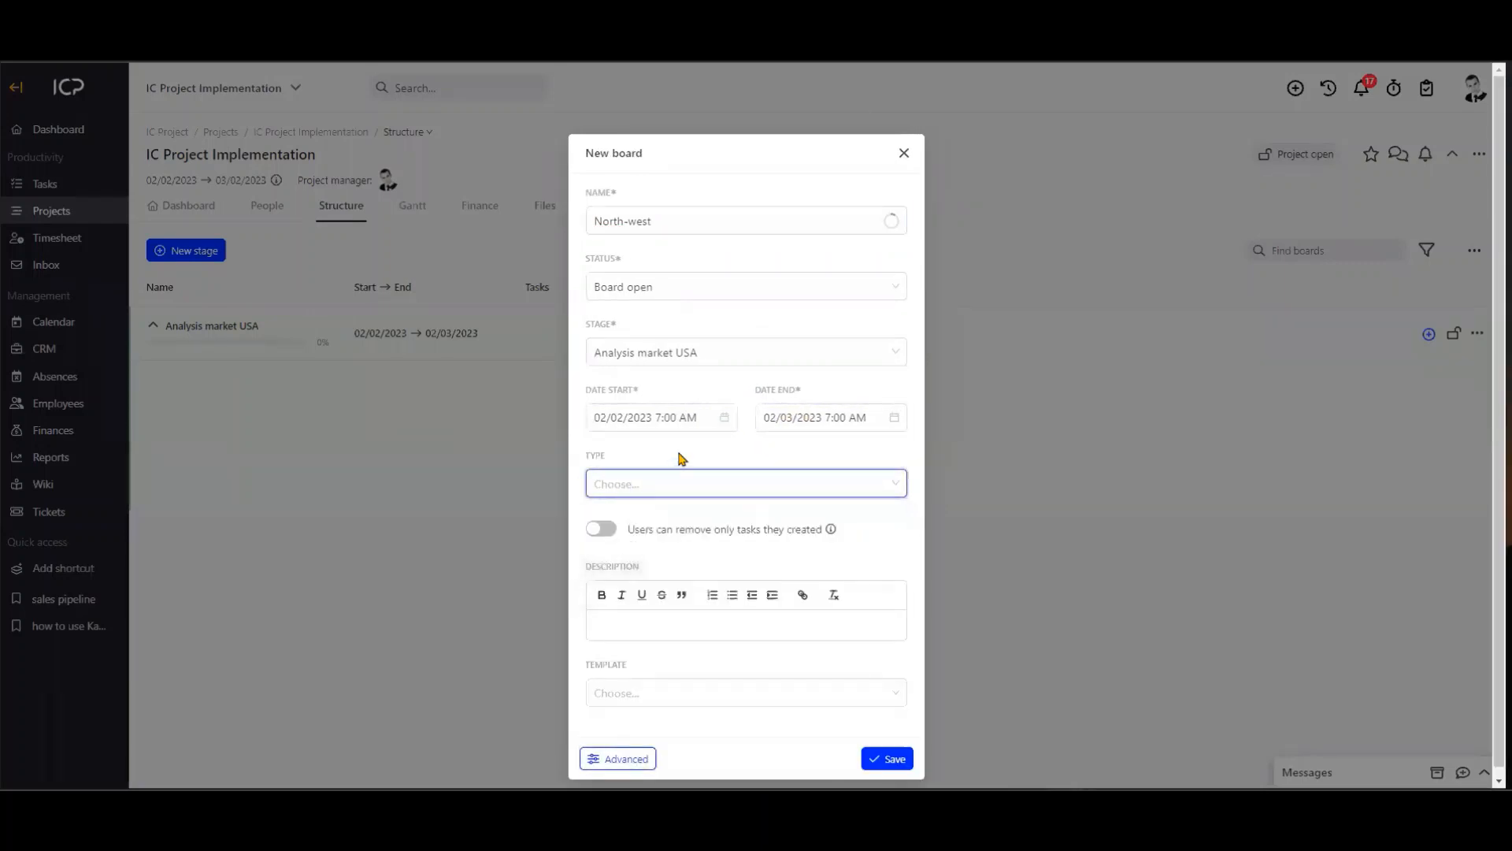
pyautogui.click(617, 488)
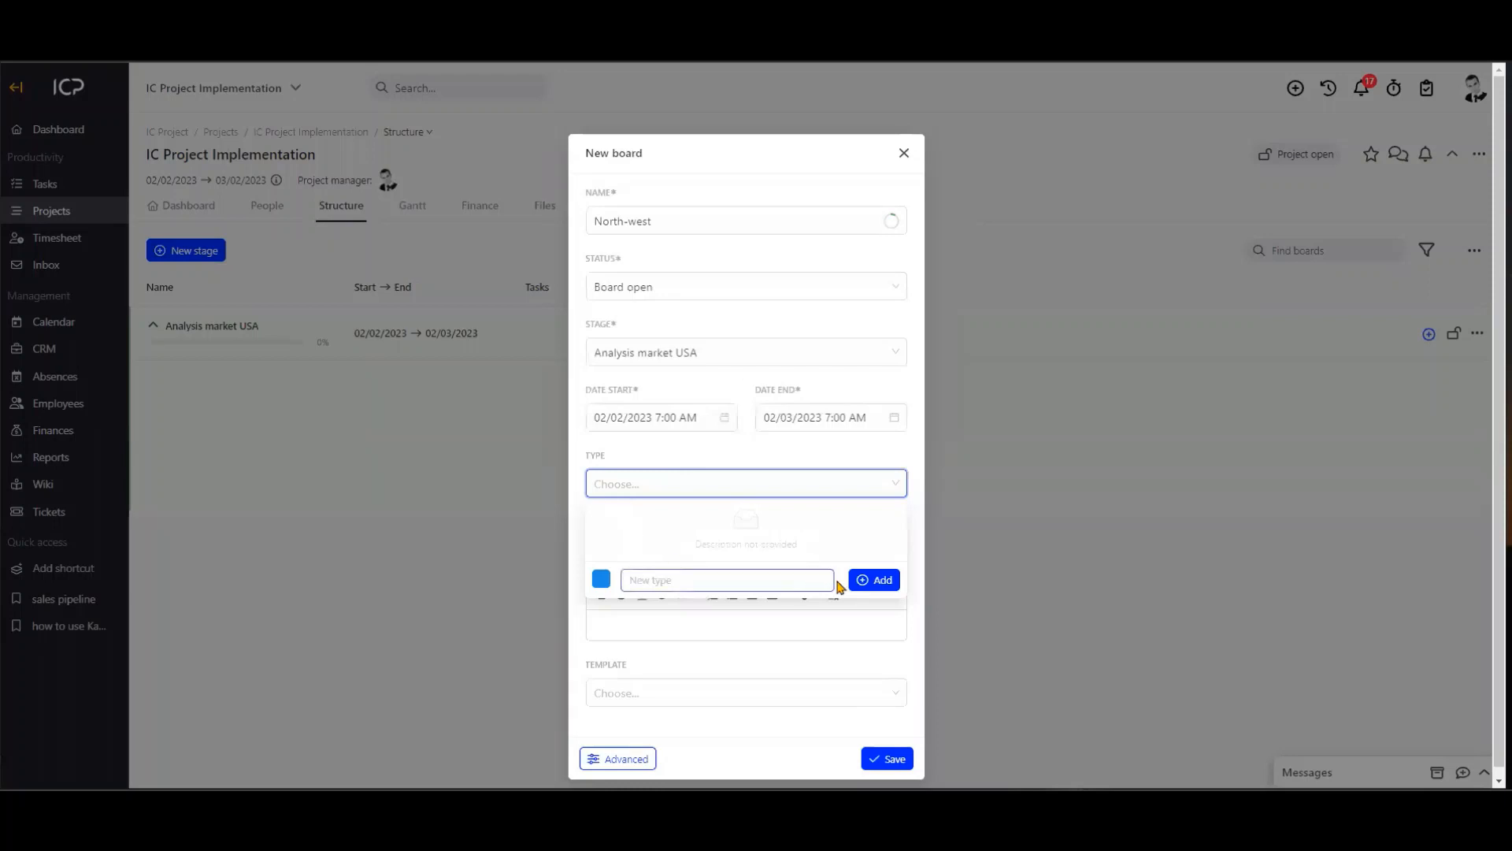
pyautogui.click(783, 460)
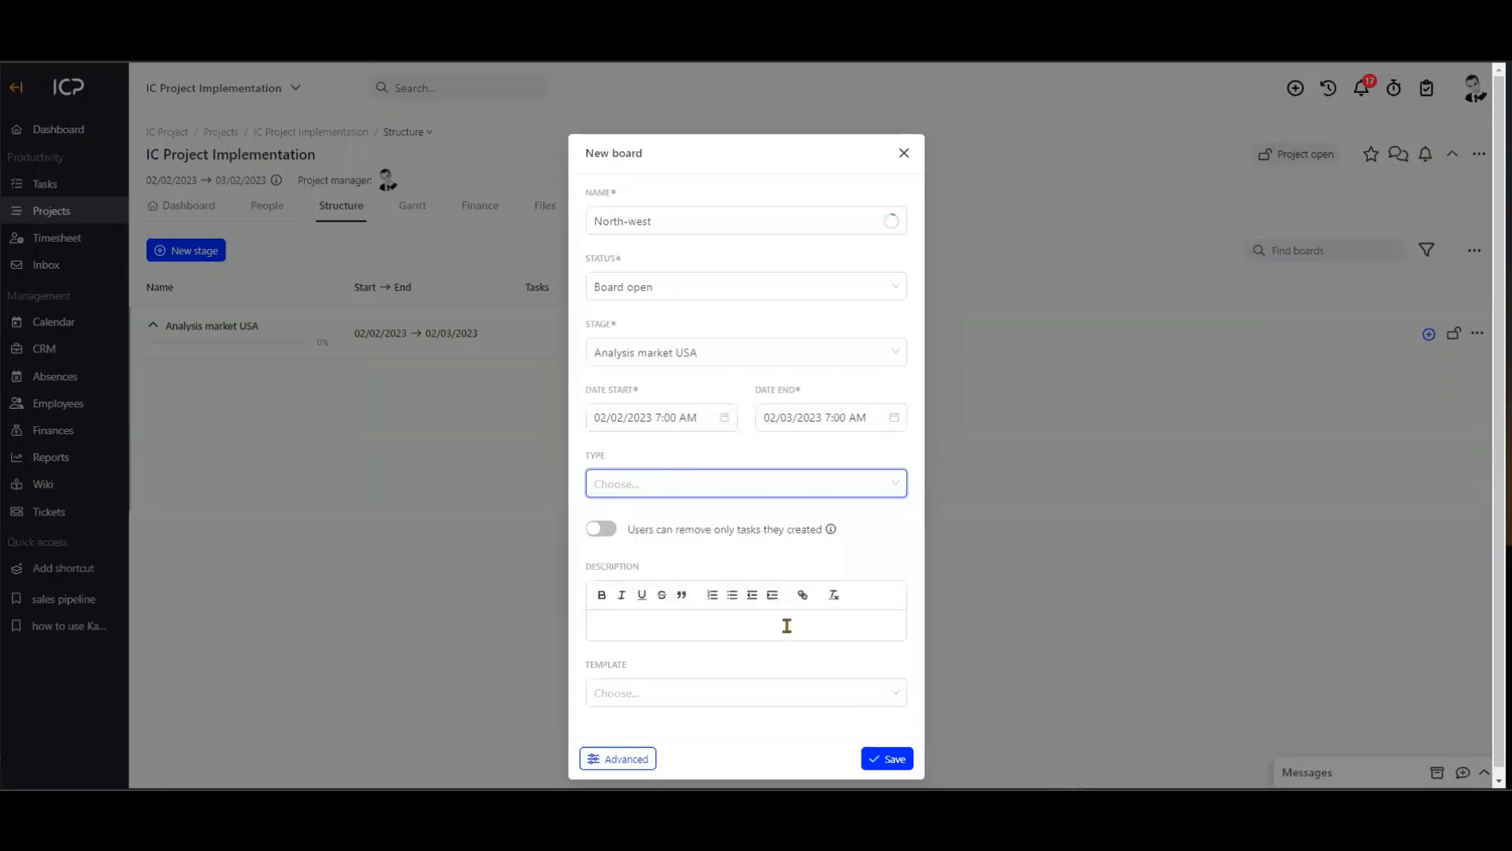
pyautogui.click(888, 758)
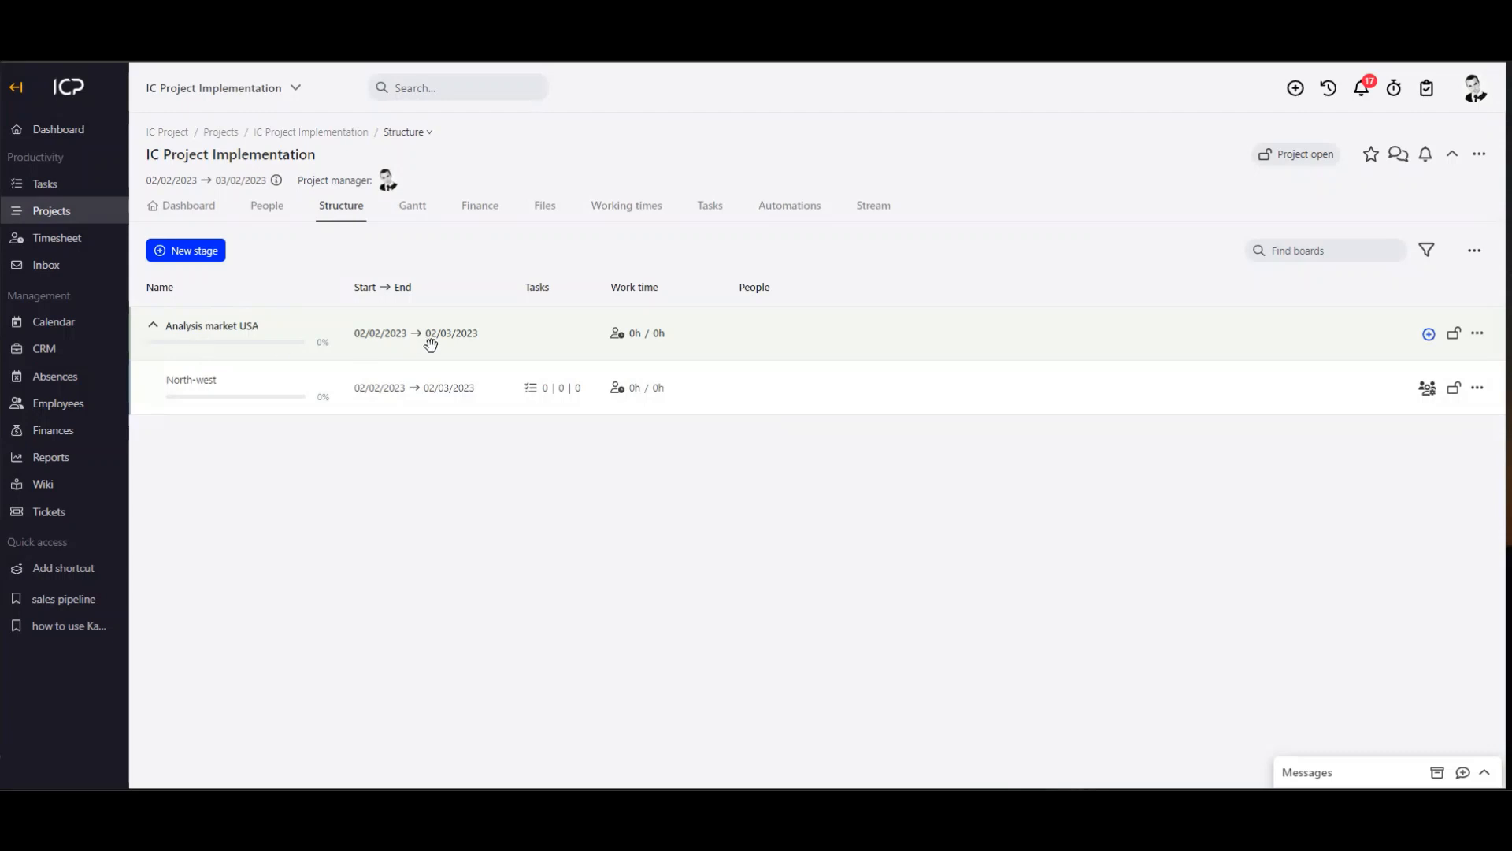
# View the North-west board's columns and return to the project structure.
pyautogui.click(196, 383)
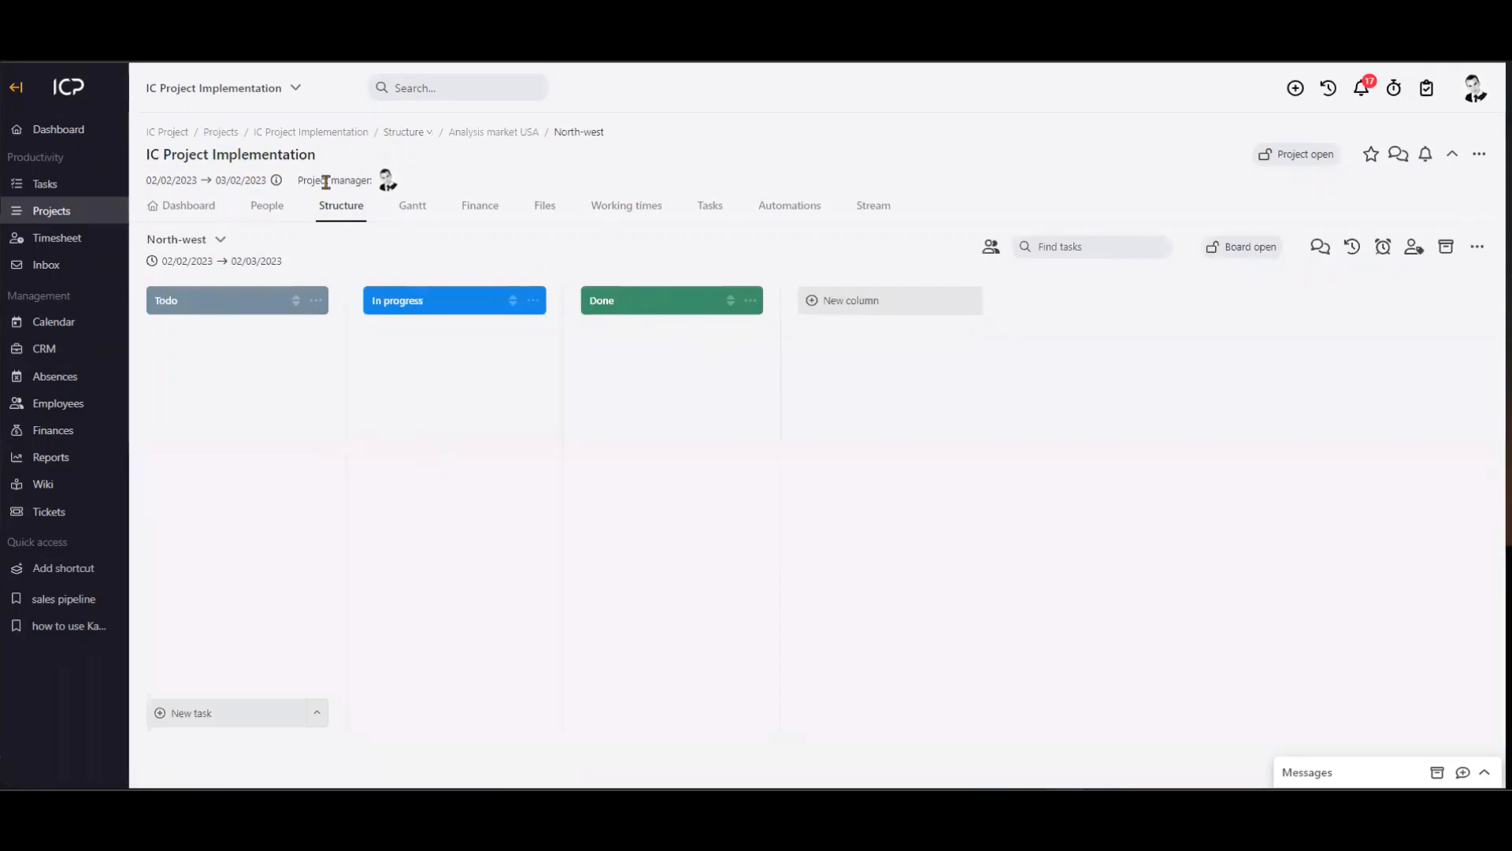
pyautogui.hotkey('alt', 'Left')
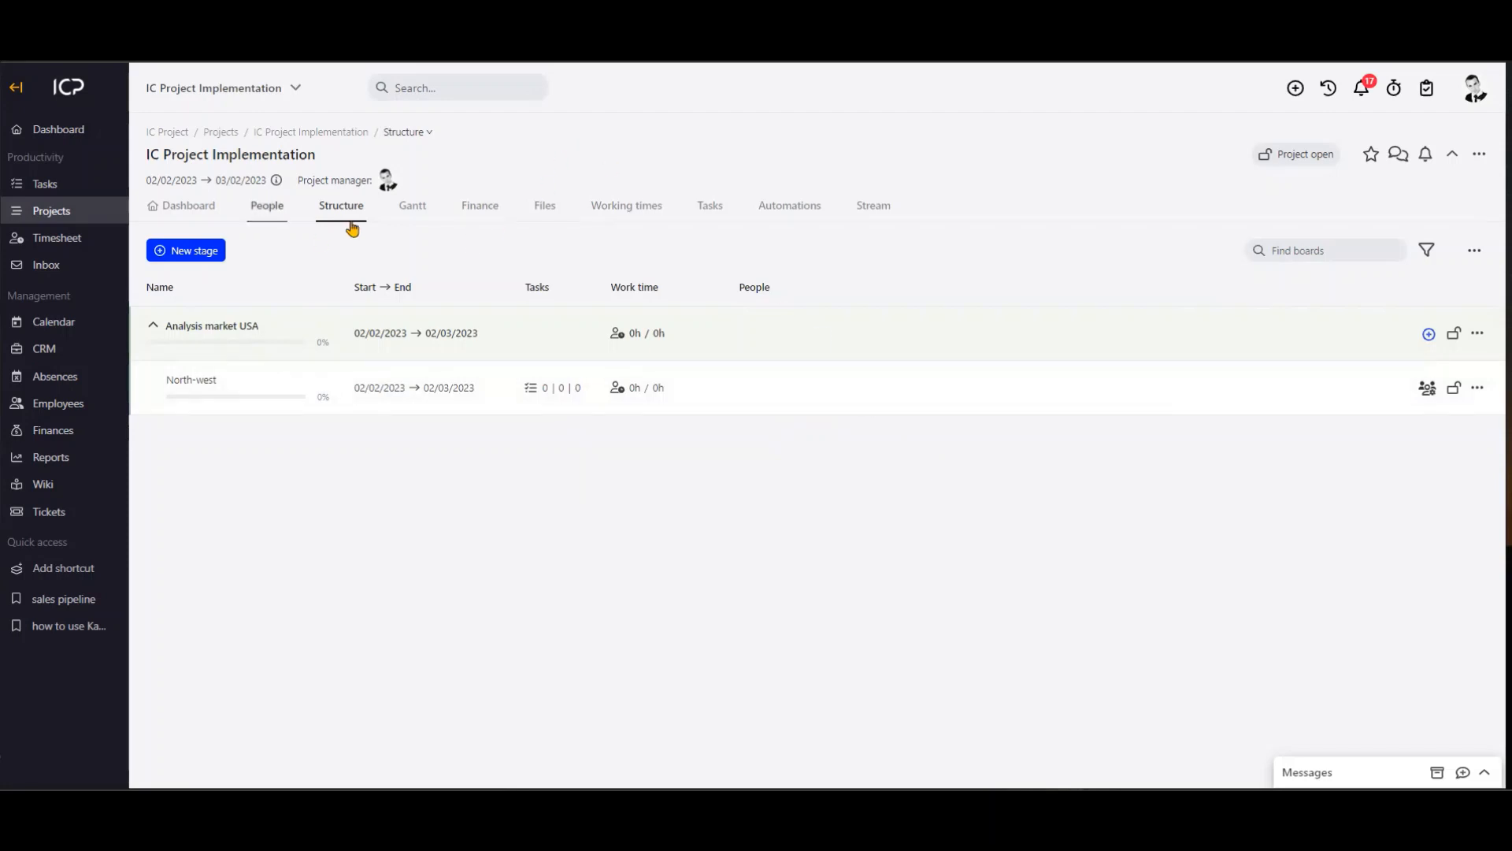
# Edit the IC Project Implementation project to set its category to Internal project, and save it.
pyautogui.click(1481, 157)
pyautogui.click(1349, 183)
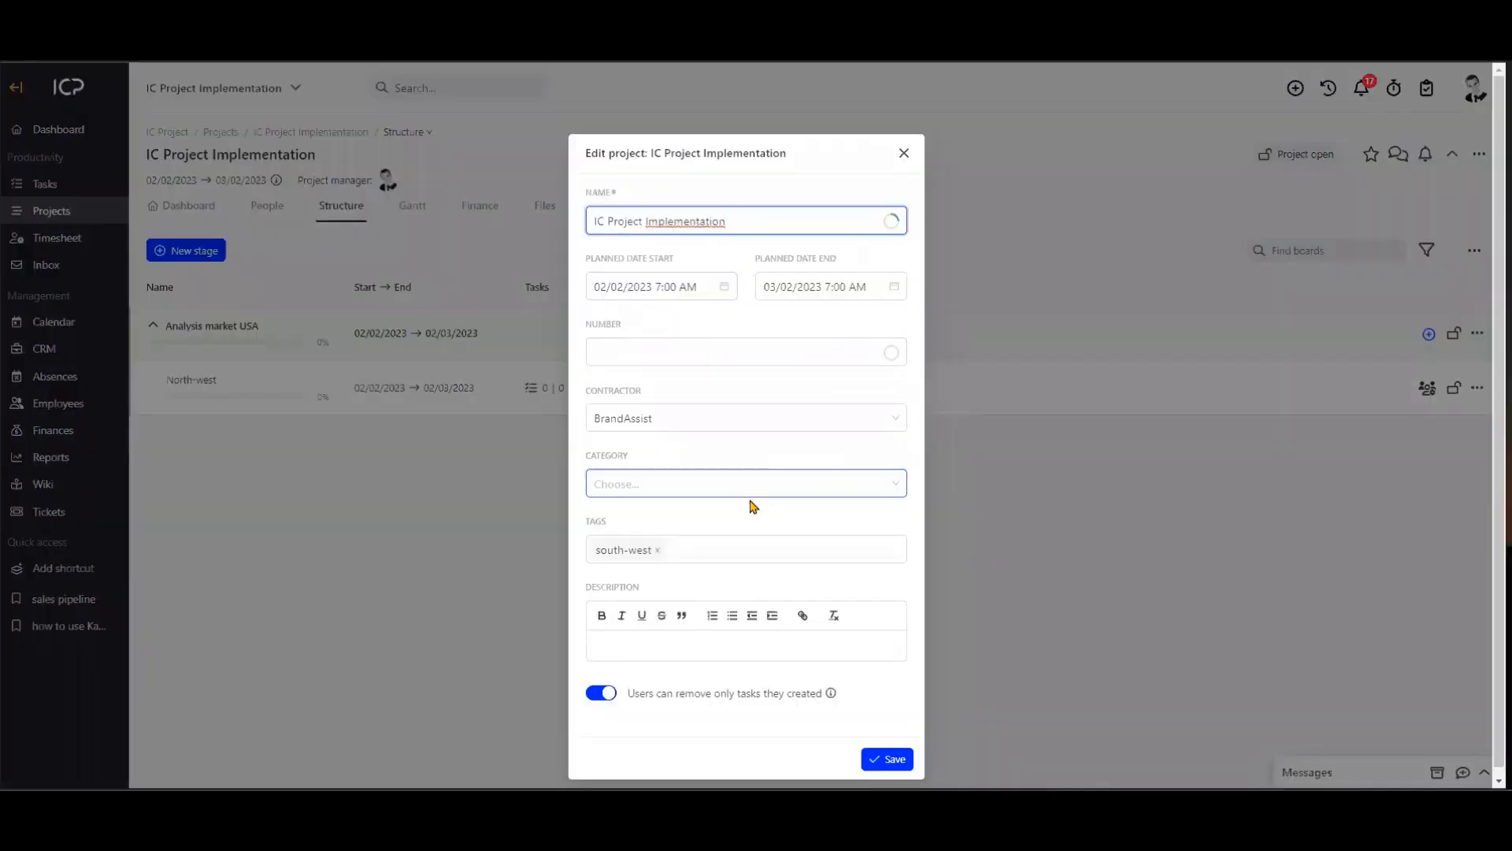
pyautogui.click(740, 489)
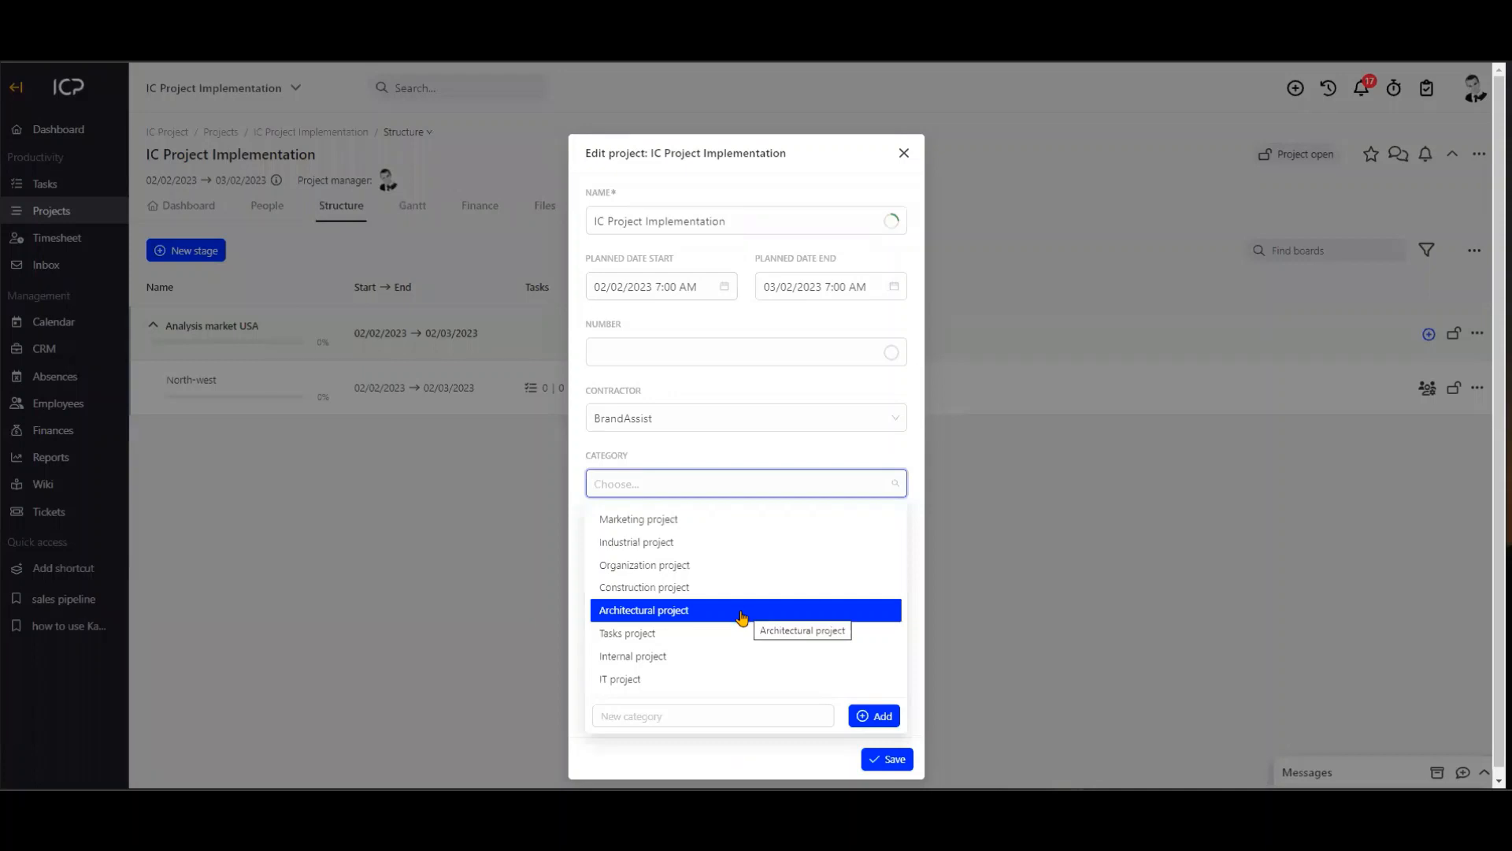
pyautogui.click(690, 658)
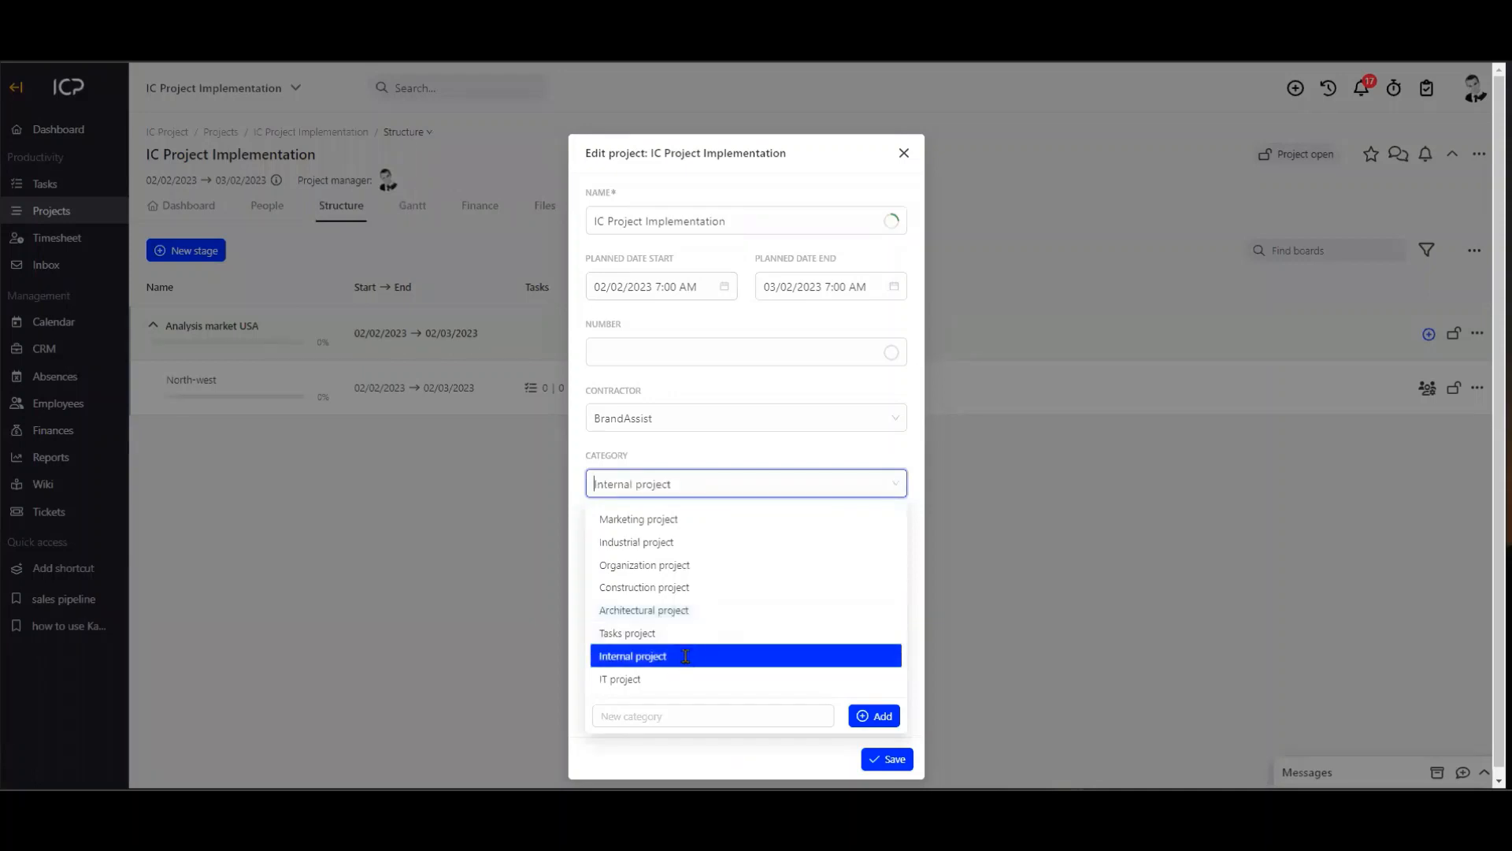
pyautogui.click(888, 758)
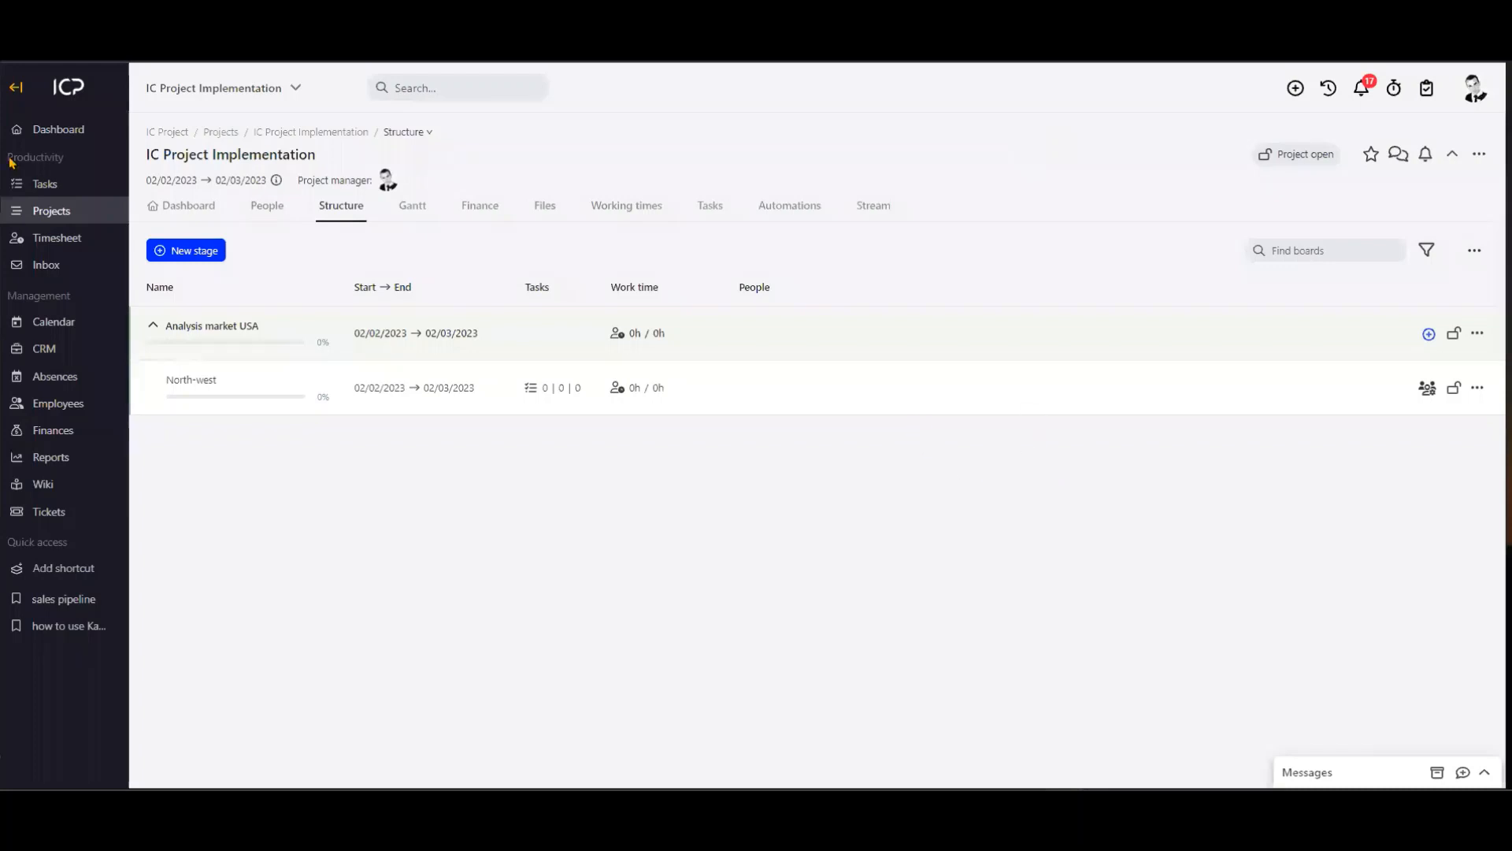
# Filter the list of all projects by the category Internal project and close the filters.
pyautogui.click(49, 213)
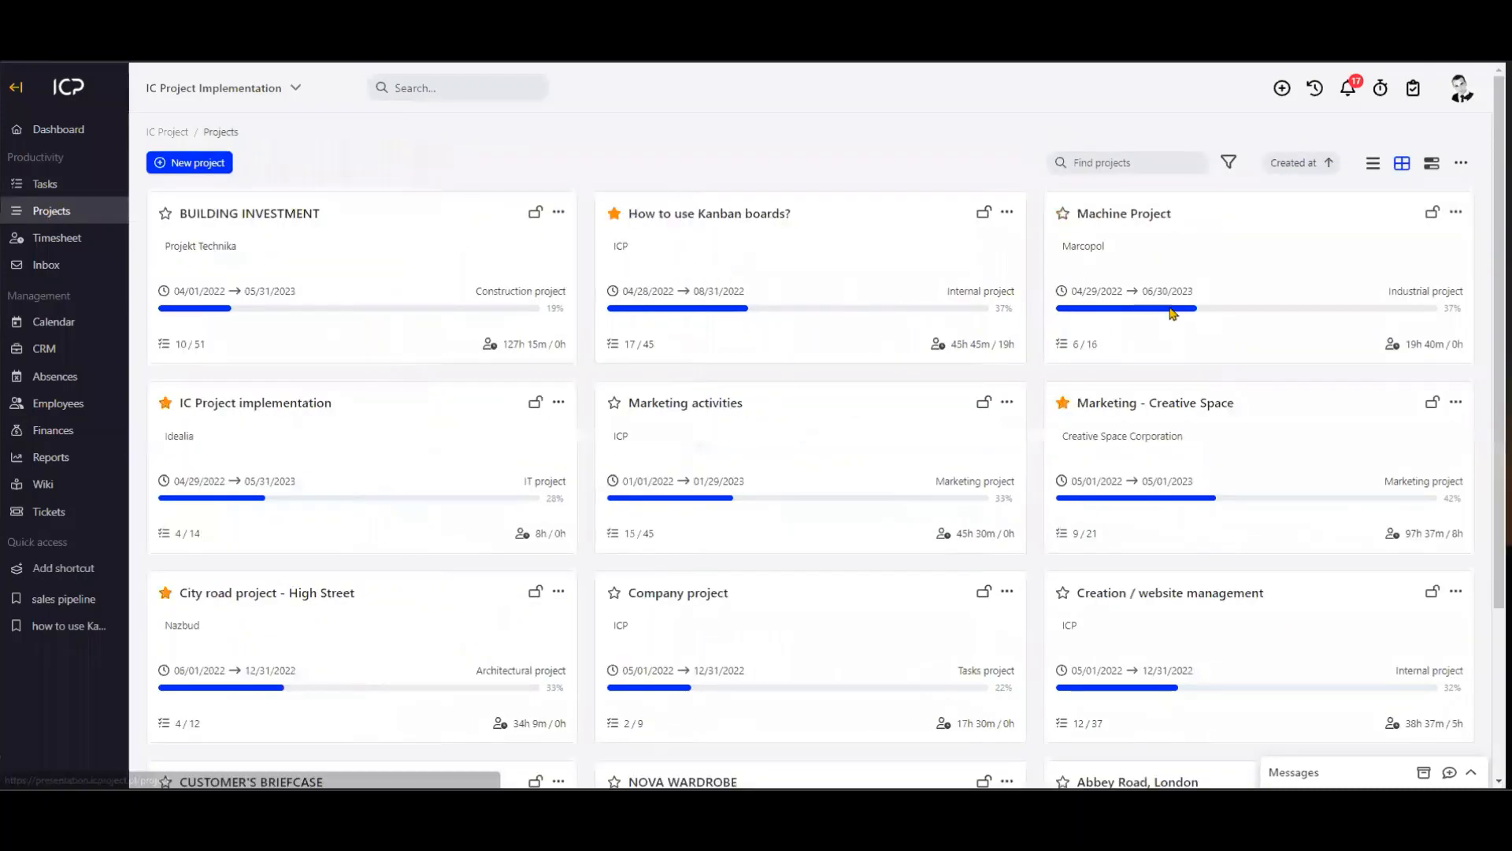
pyautogui.click(1229, 163)
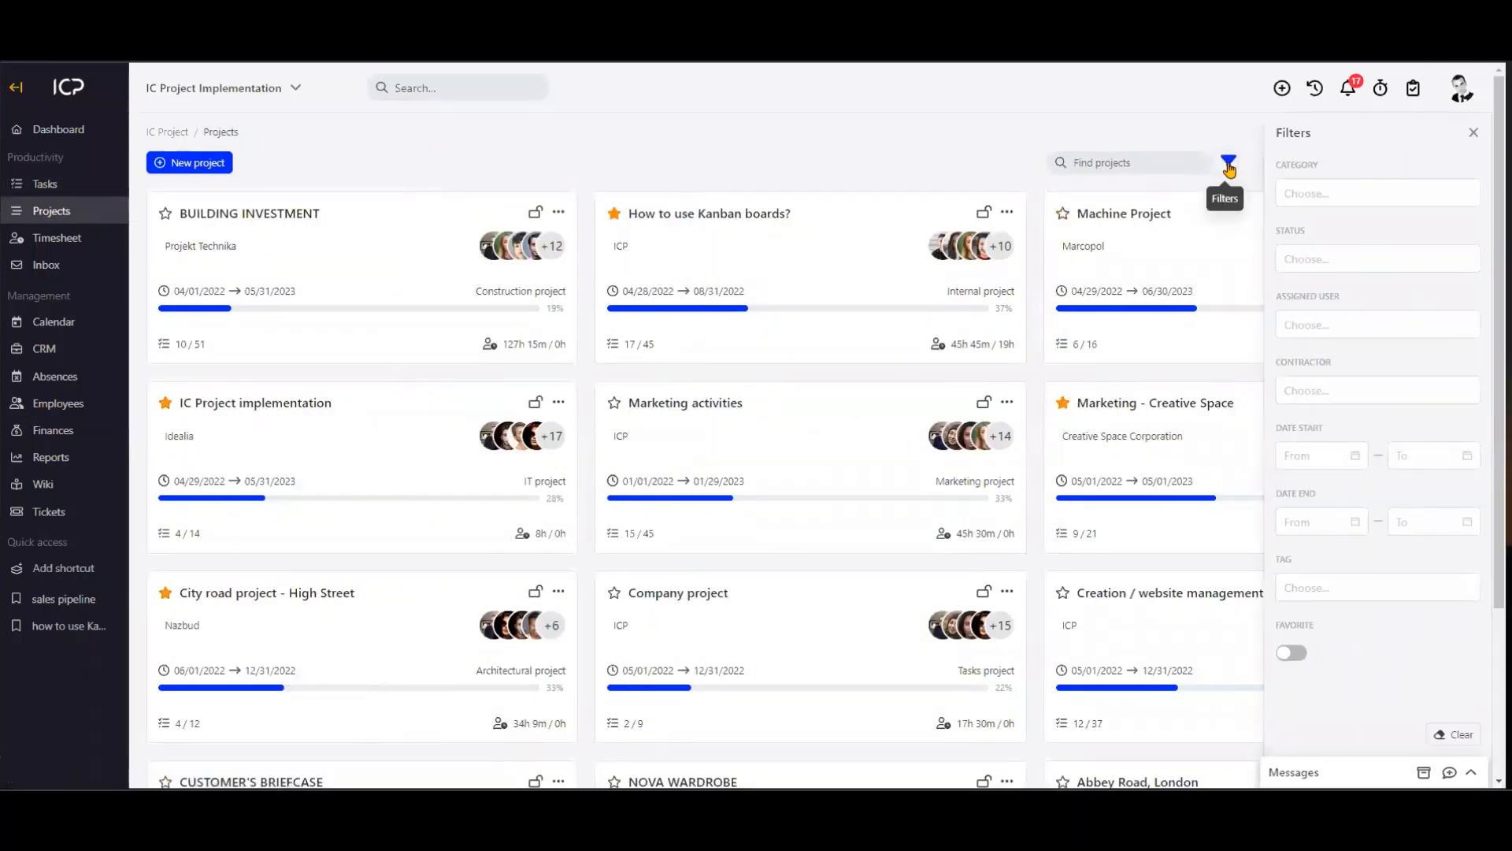
pyautogui.click(1384, 385)
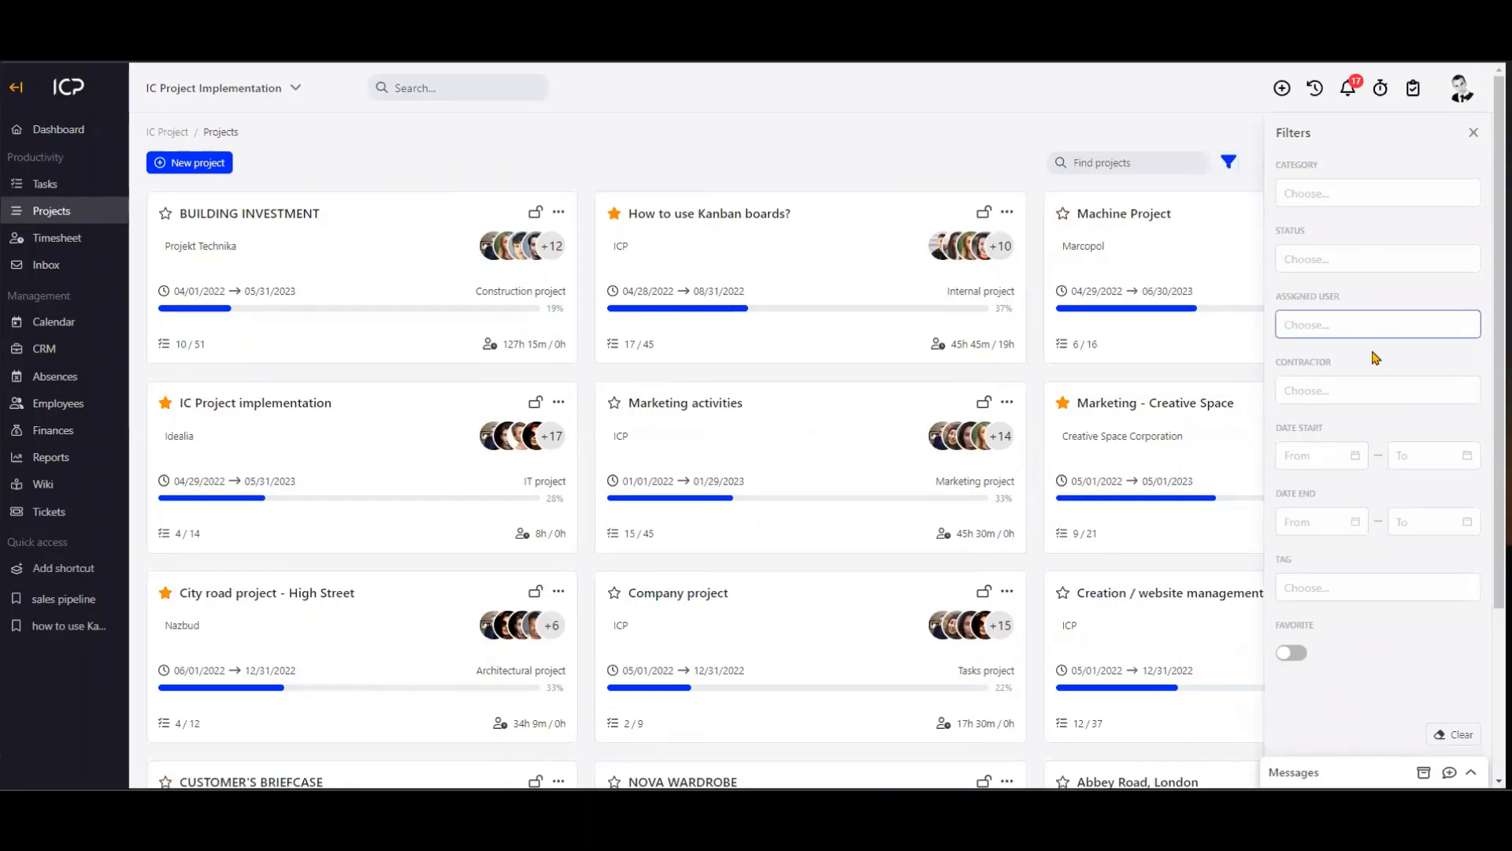
pyautogui.click(1362, 399)
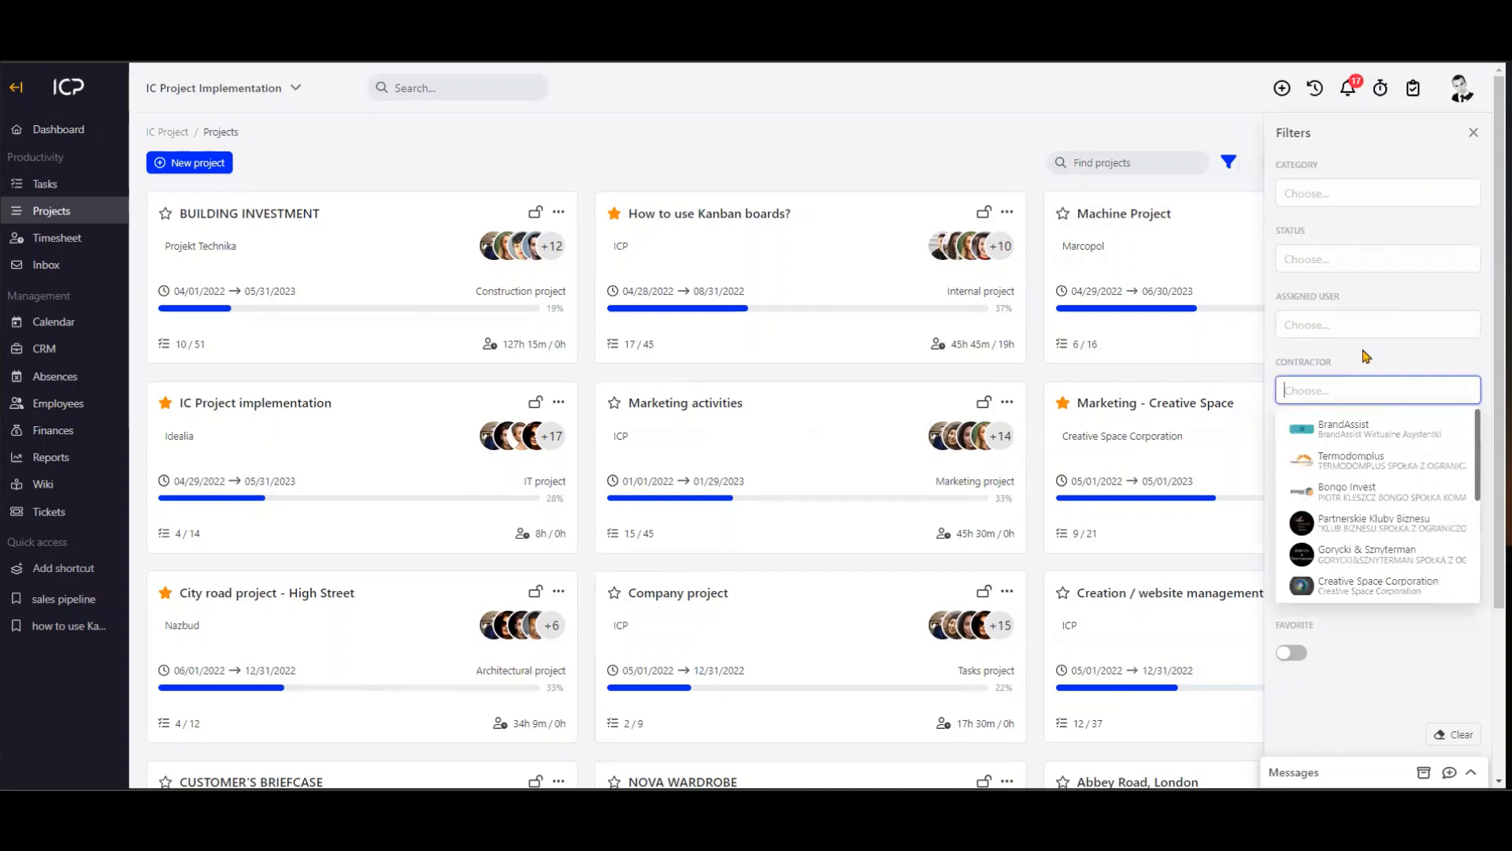
pyautogui.click(1370, 359)
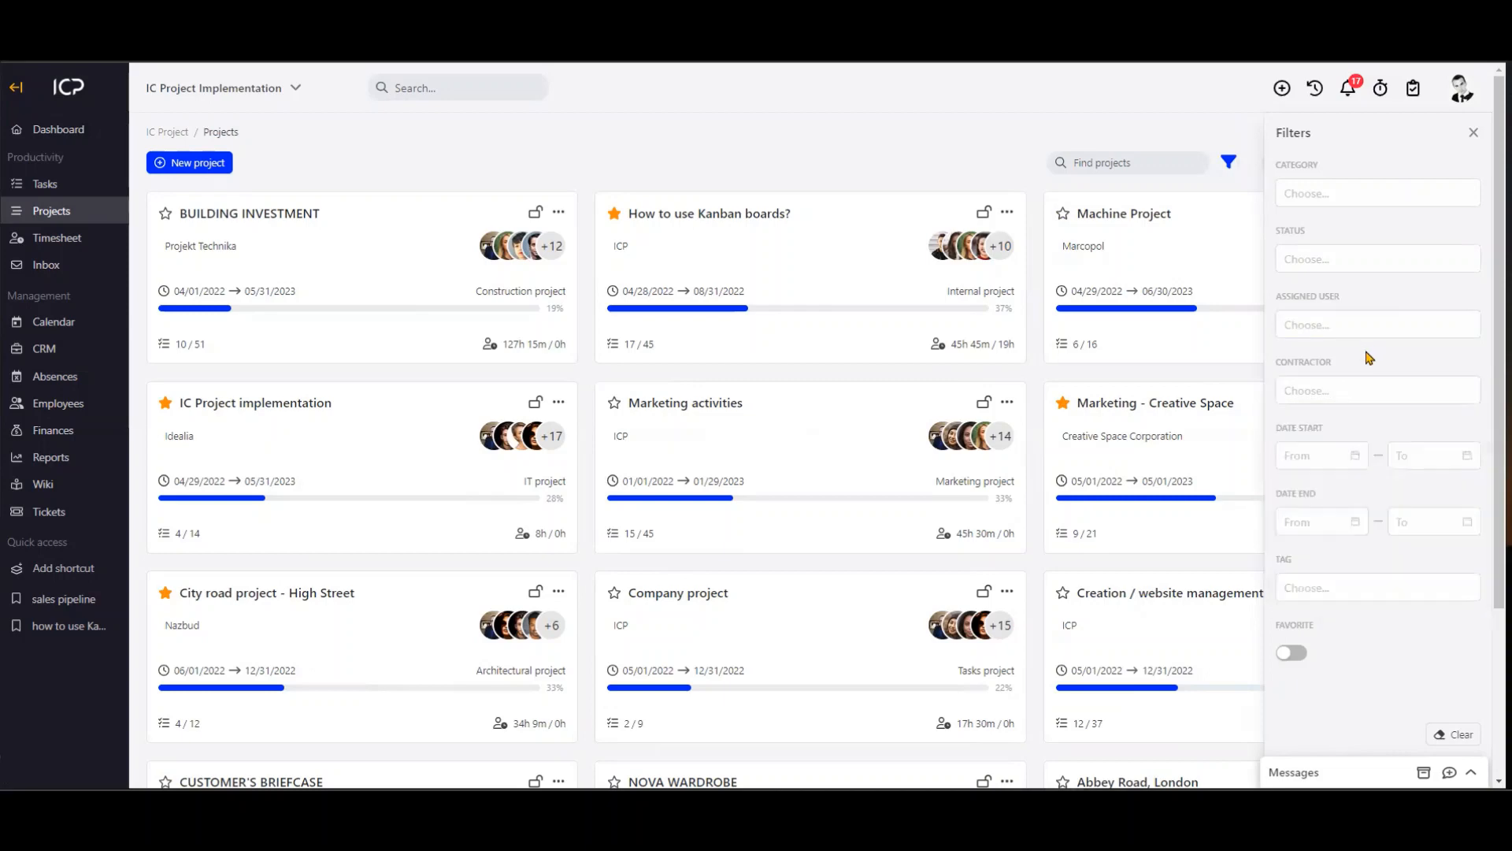
pyautogui.click(1368, 194)
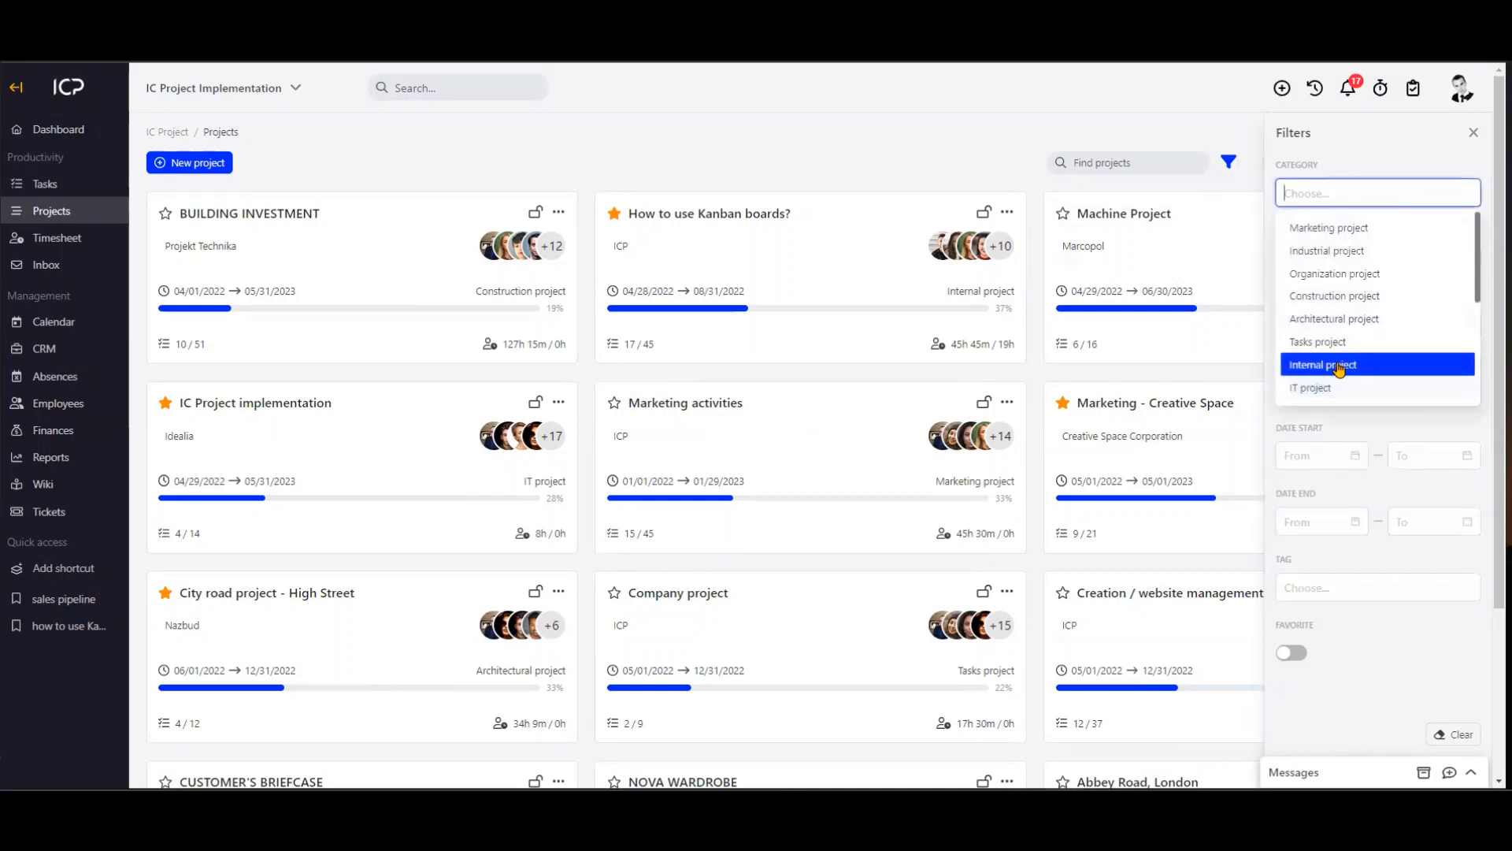
pyautogui.click(1339, 367)
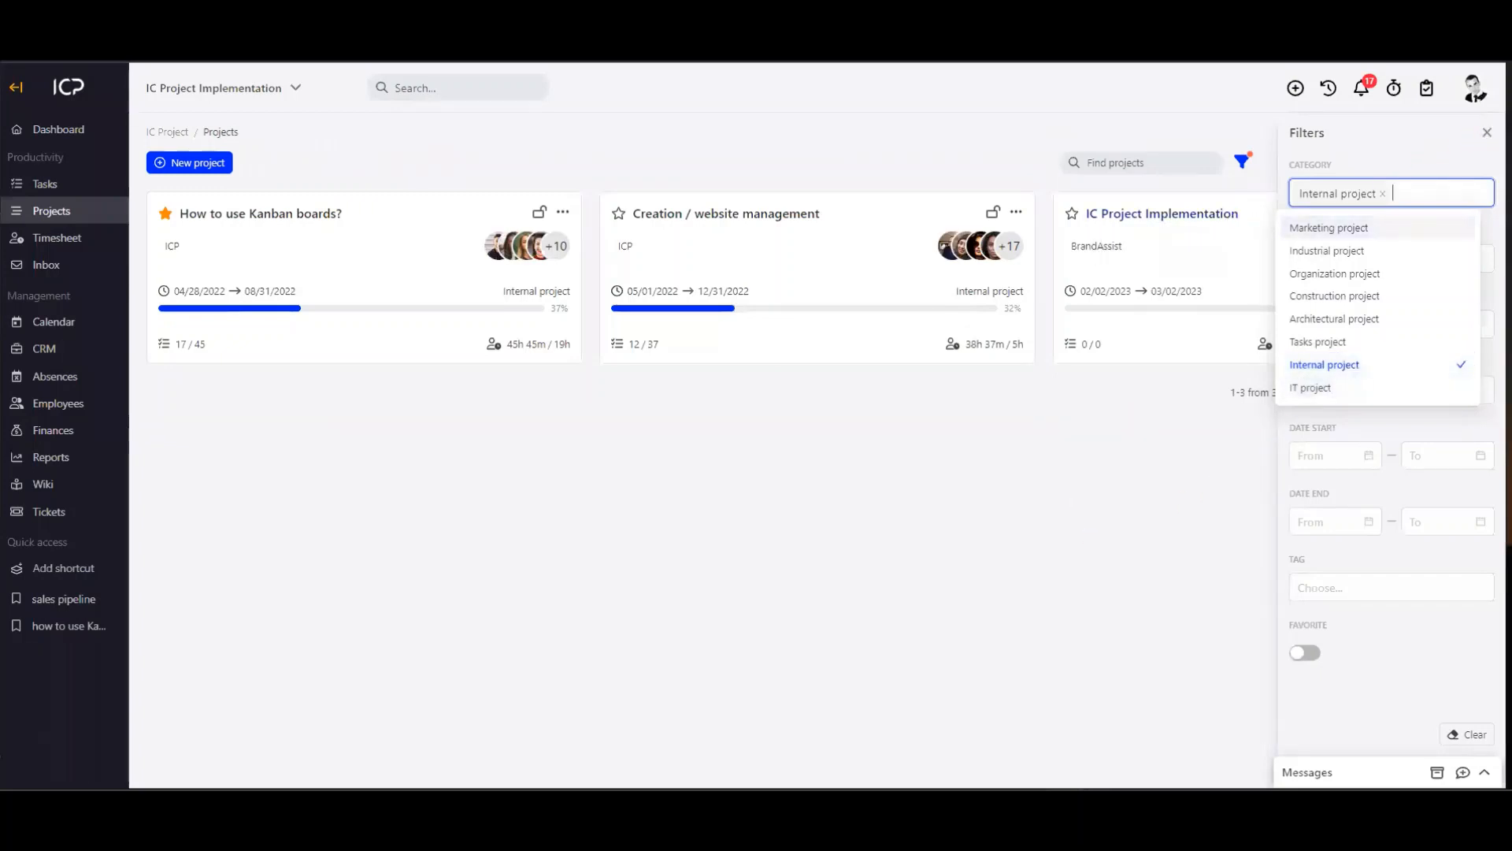
pyautogui.click(1487, 132)
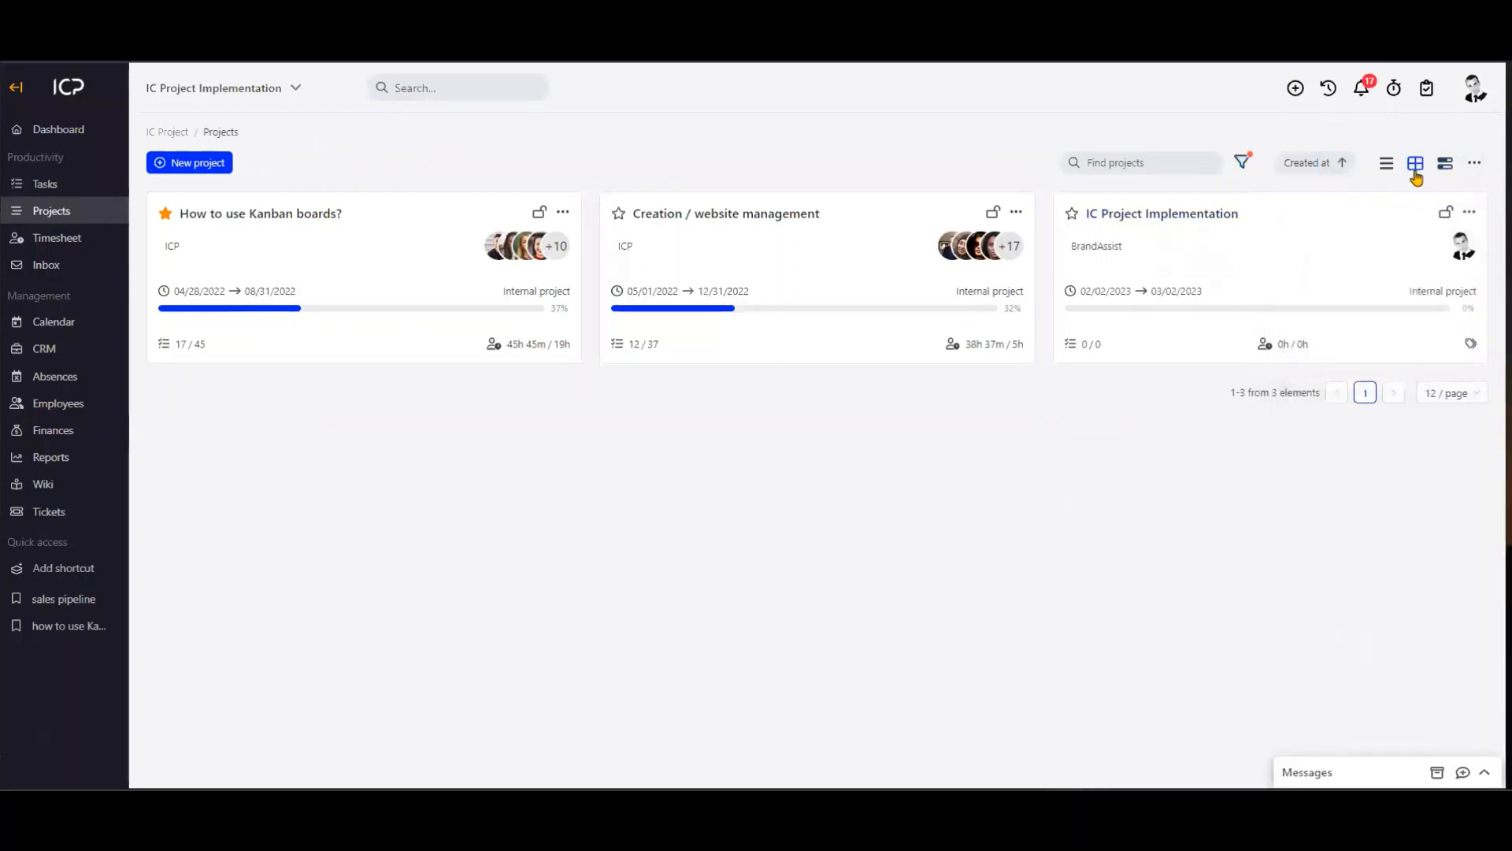
# View the filtered projects as a list and as tiles, and switch them to the timeline chart view.
pyautogui.click(1388, 166)
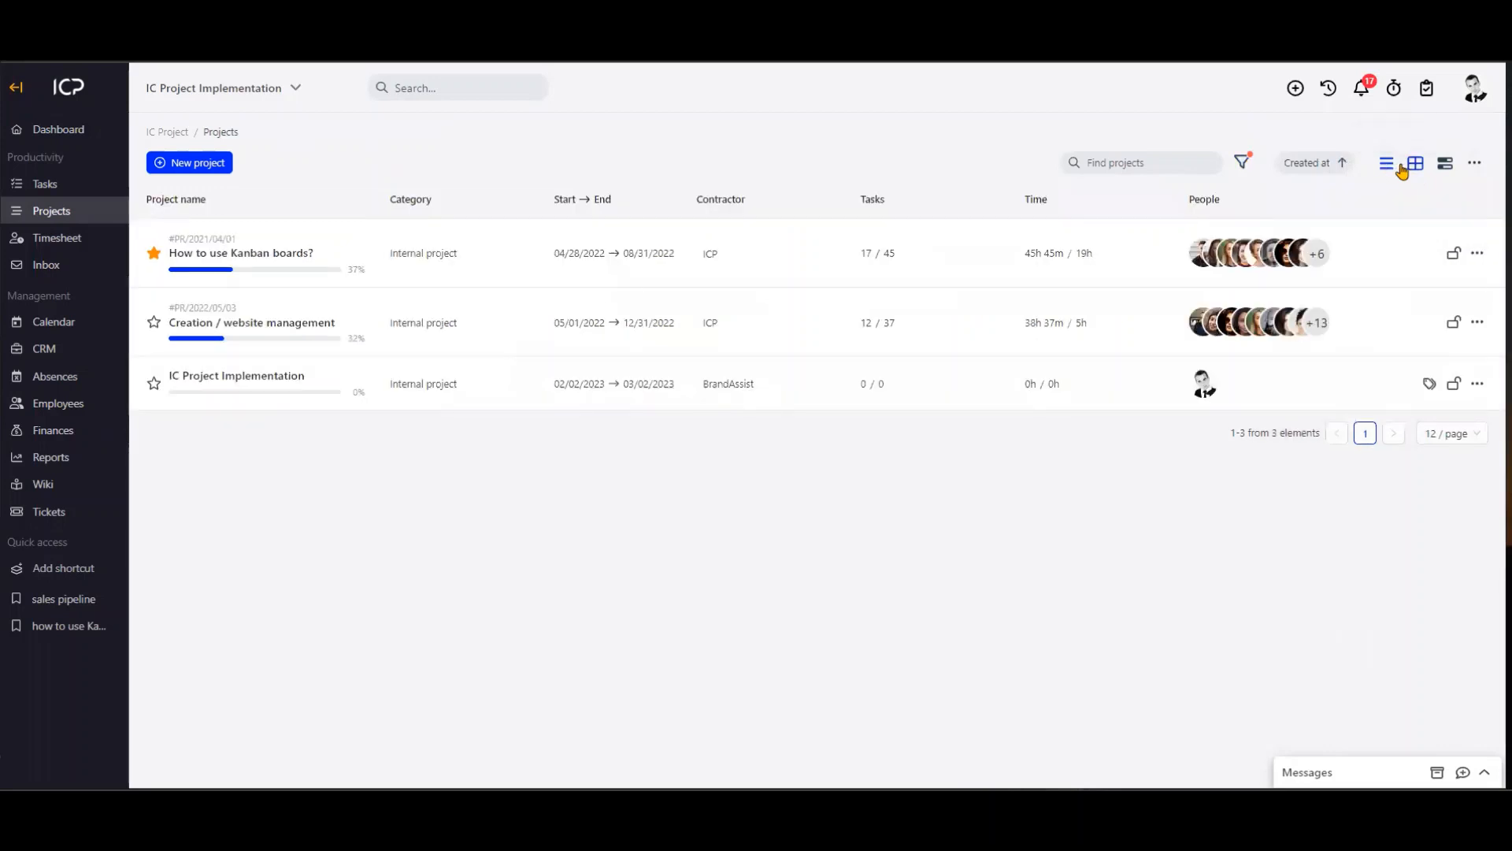
pyautogui.click(1414, 166)
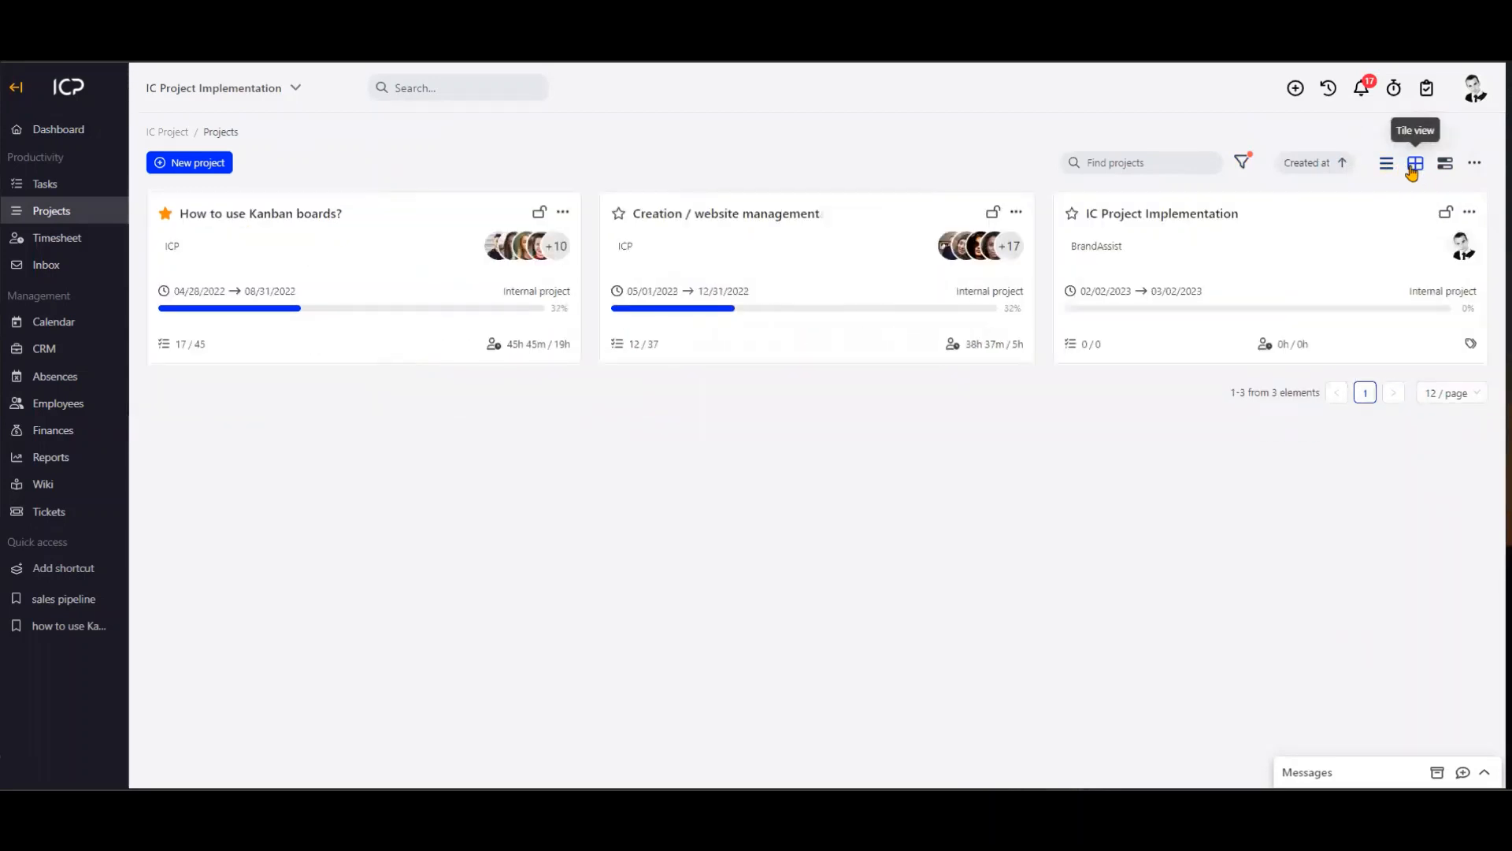
pyautogui.click(1444, 166)
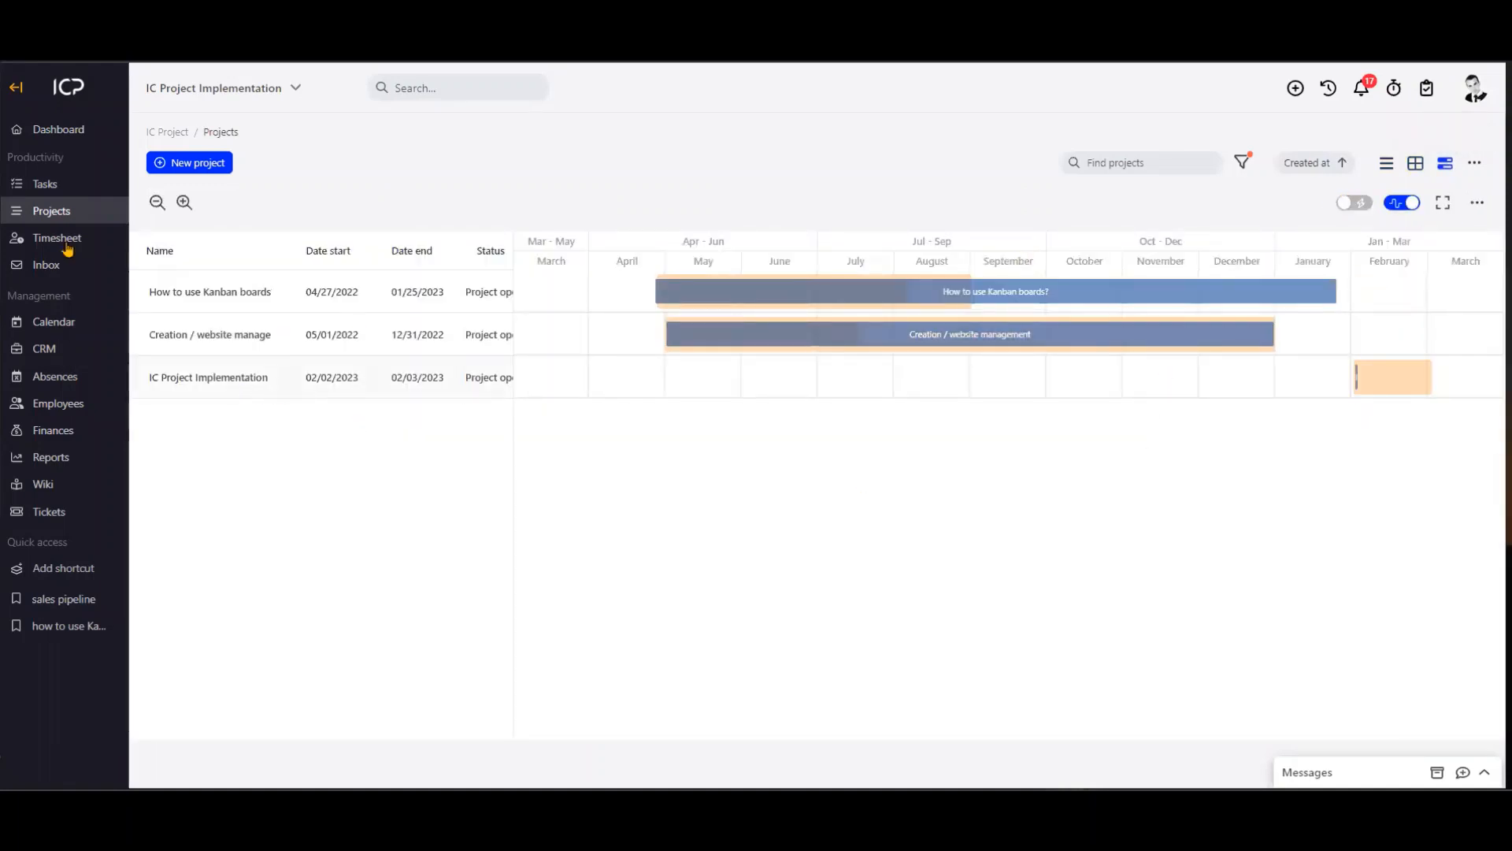
# Examine the project bars through February 2023 on the timeline at weekly and daily scale, return to weekly scale and reopen the projects page.
pyautogui.click(183, 202)
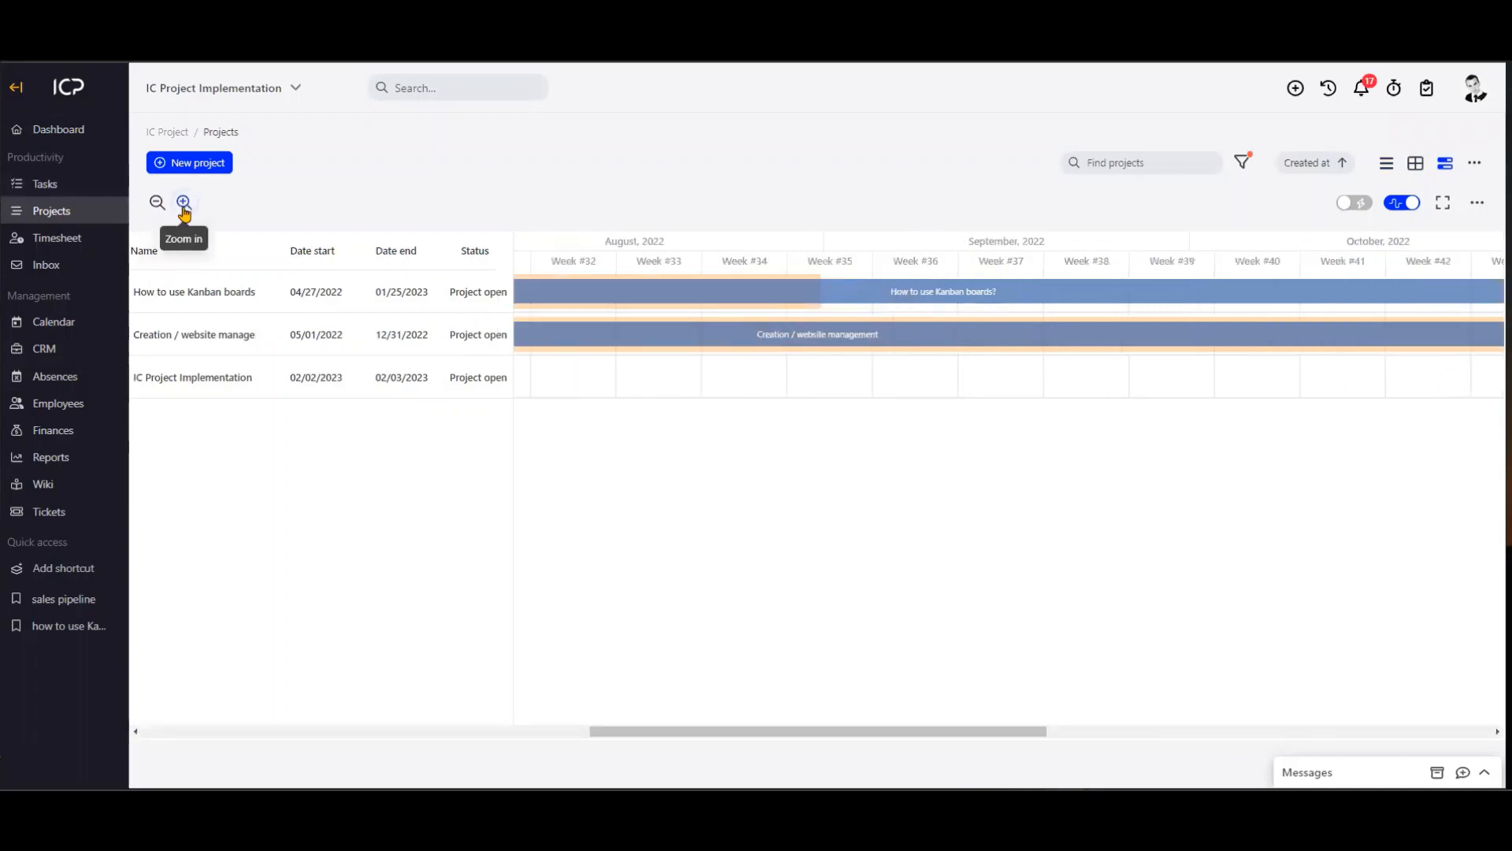
pyautogui.moveTo(780, 736); pyautogui.dragTo(1166, 717)
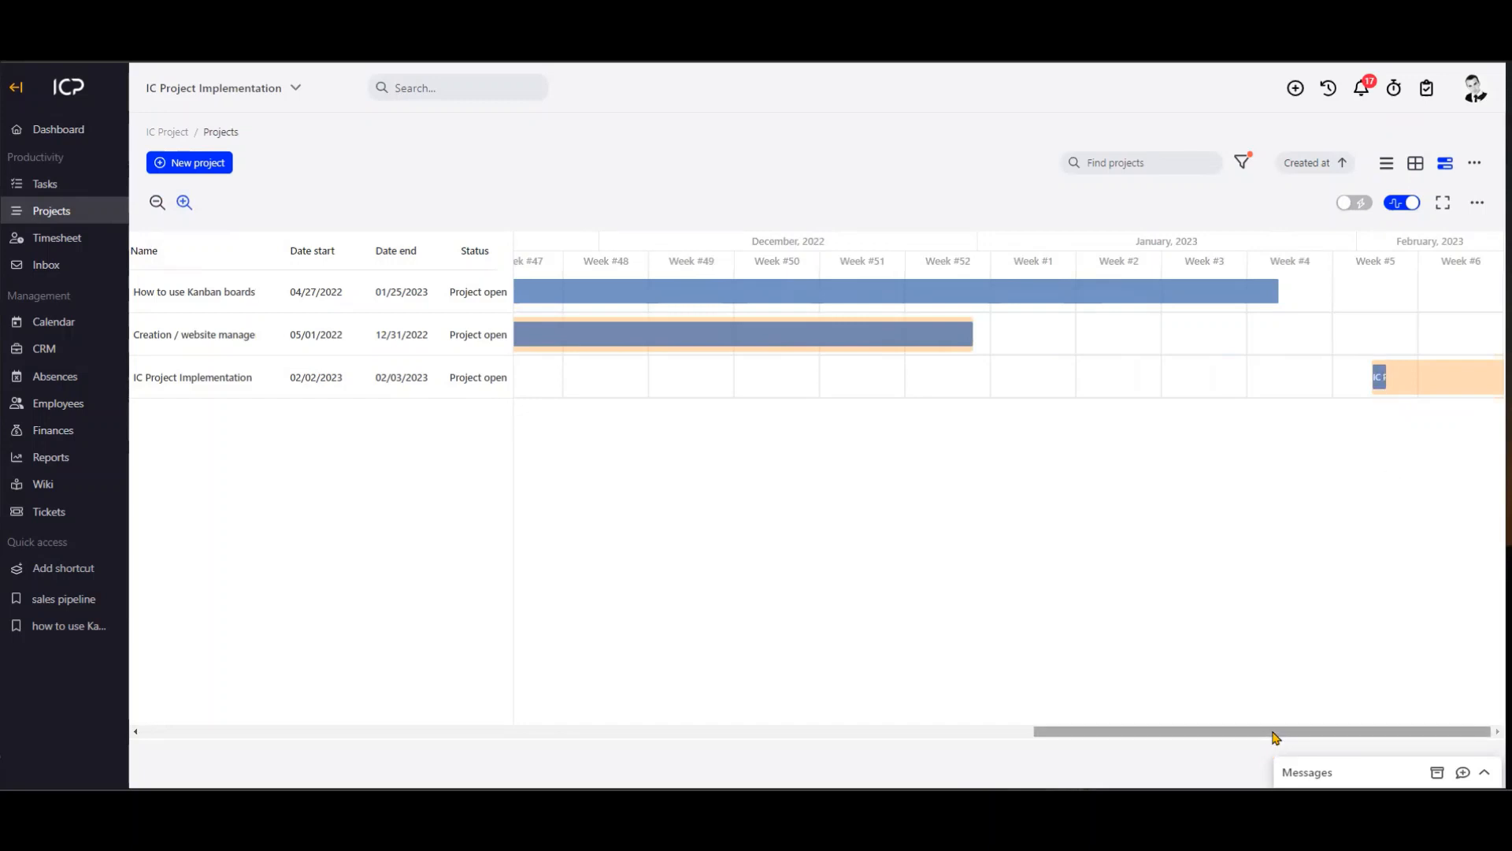
pyautogui.click(156, 205)
pyautogui.click(185, 204)
pyautogui.click(186, 205)
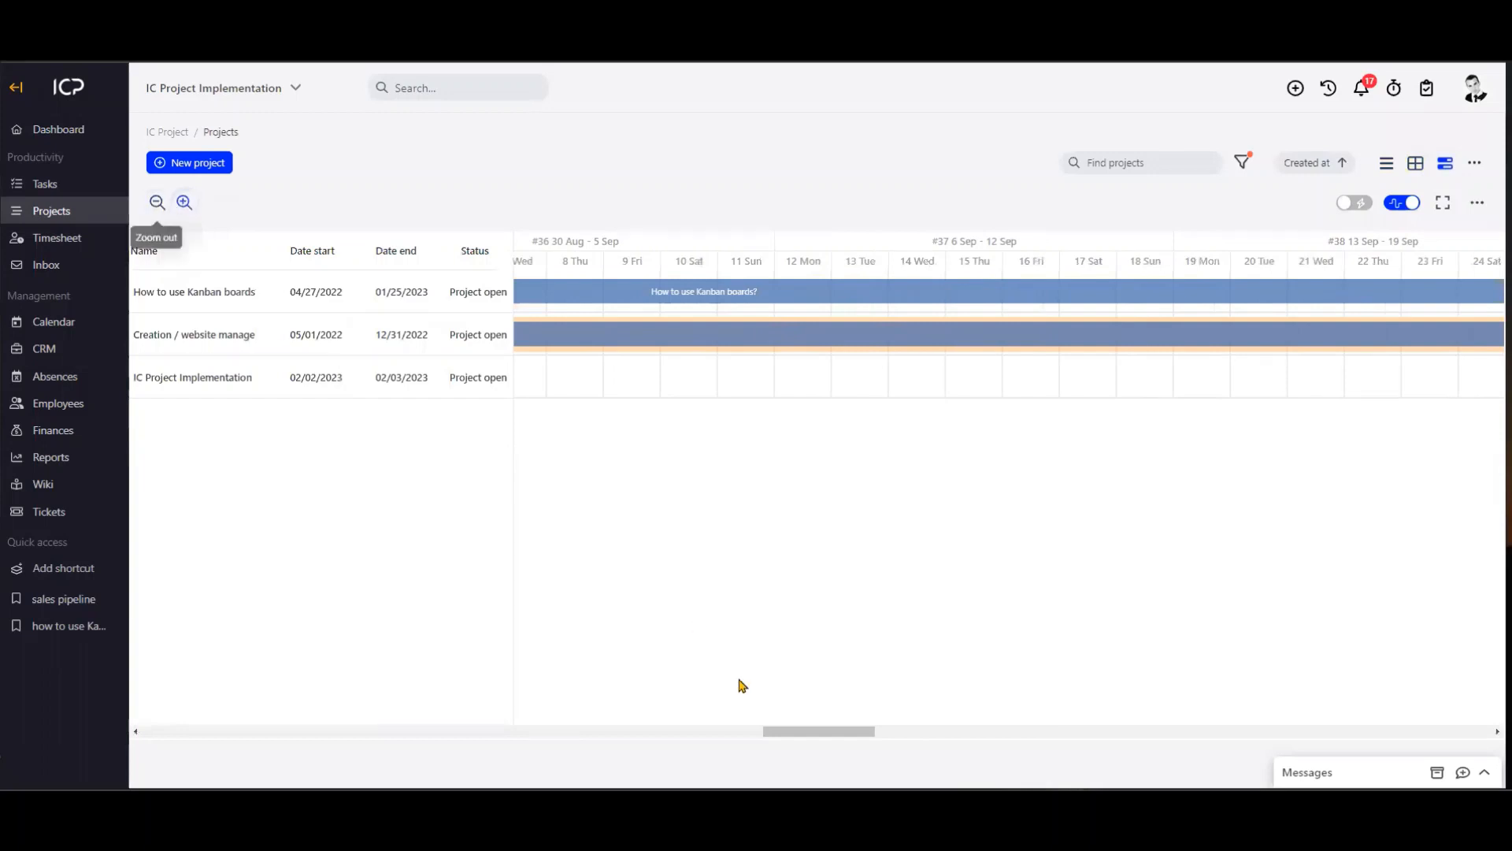
pyautogui.moveTo(817, 729); pyautogui.dragTo(1433, 731)
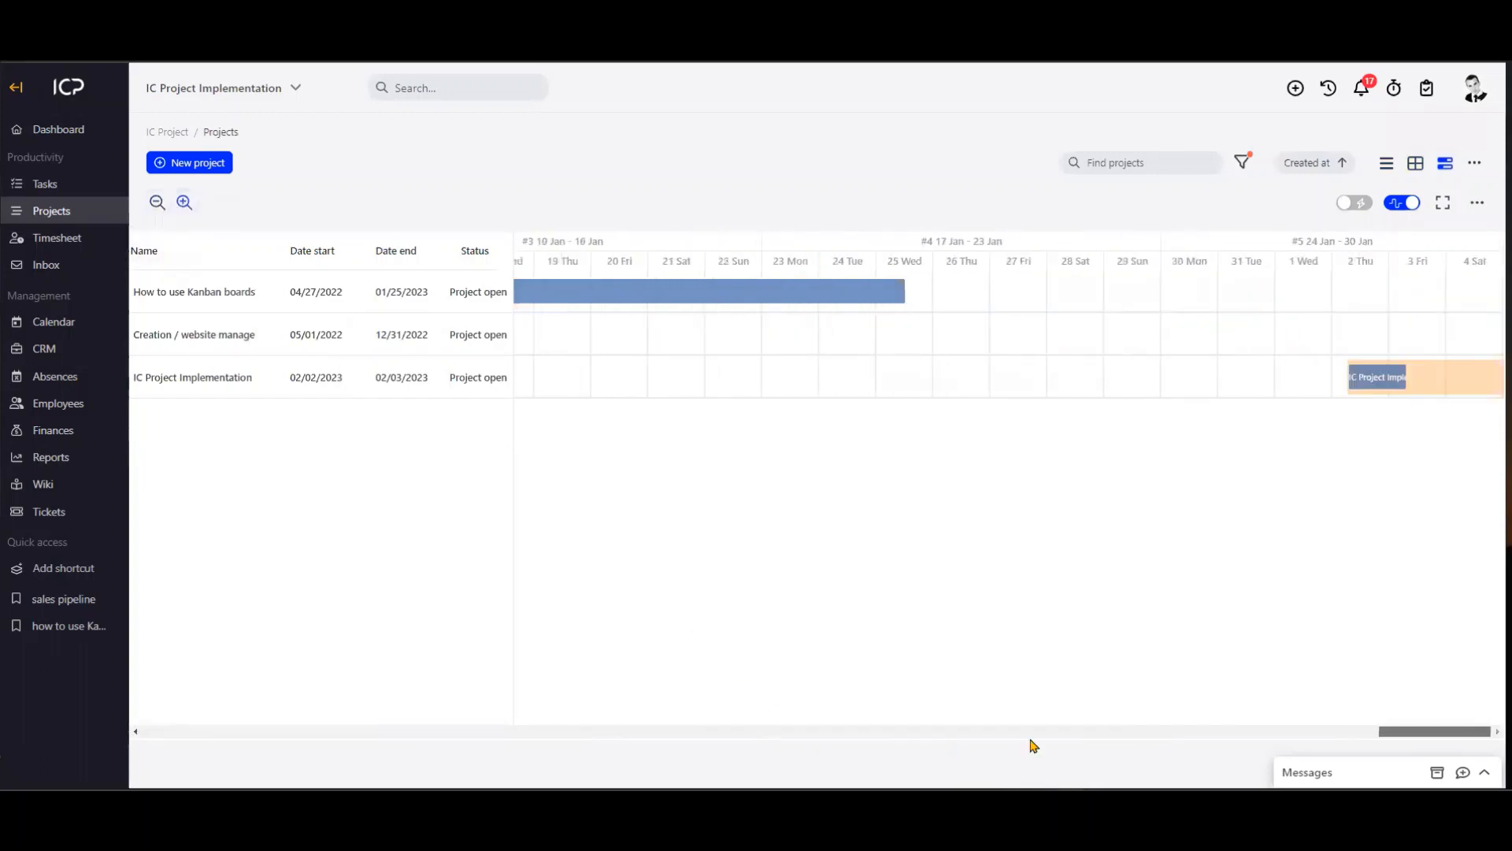
pyautogui.click(156, 203)
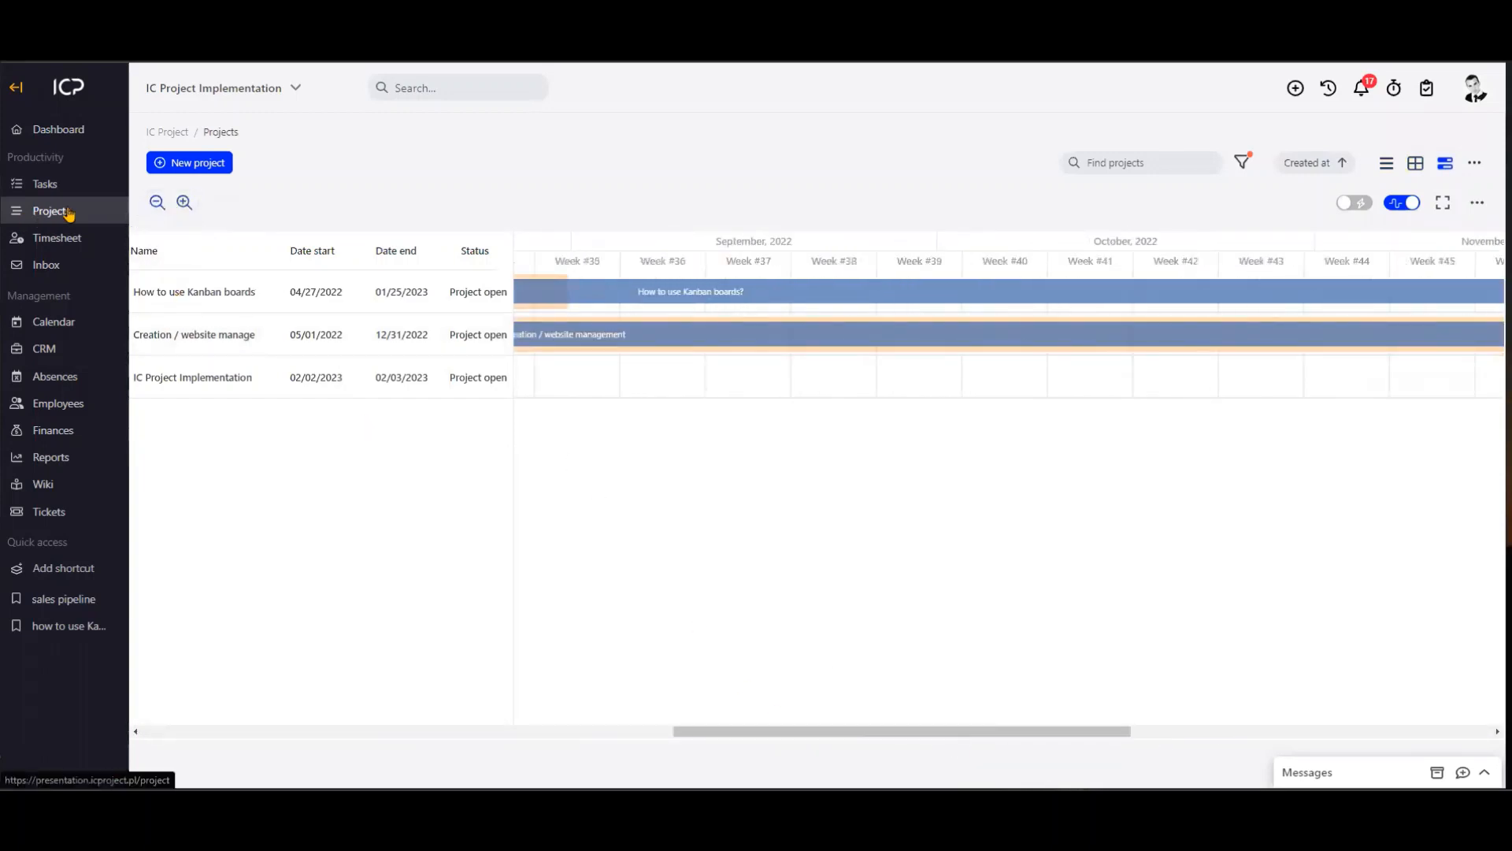
pyautogui.click(68, 213)
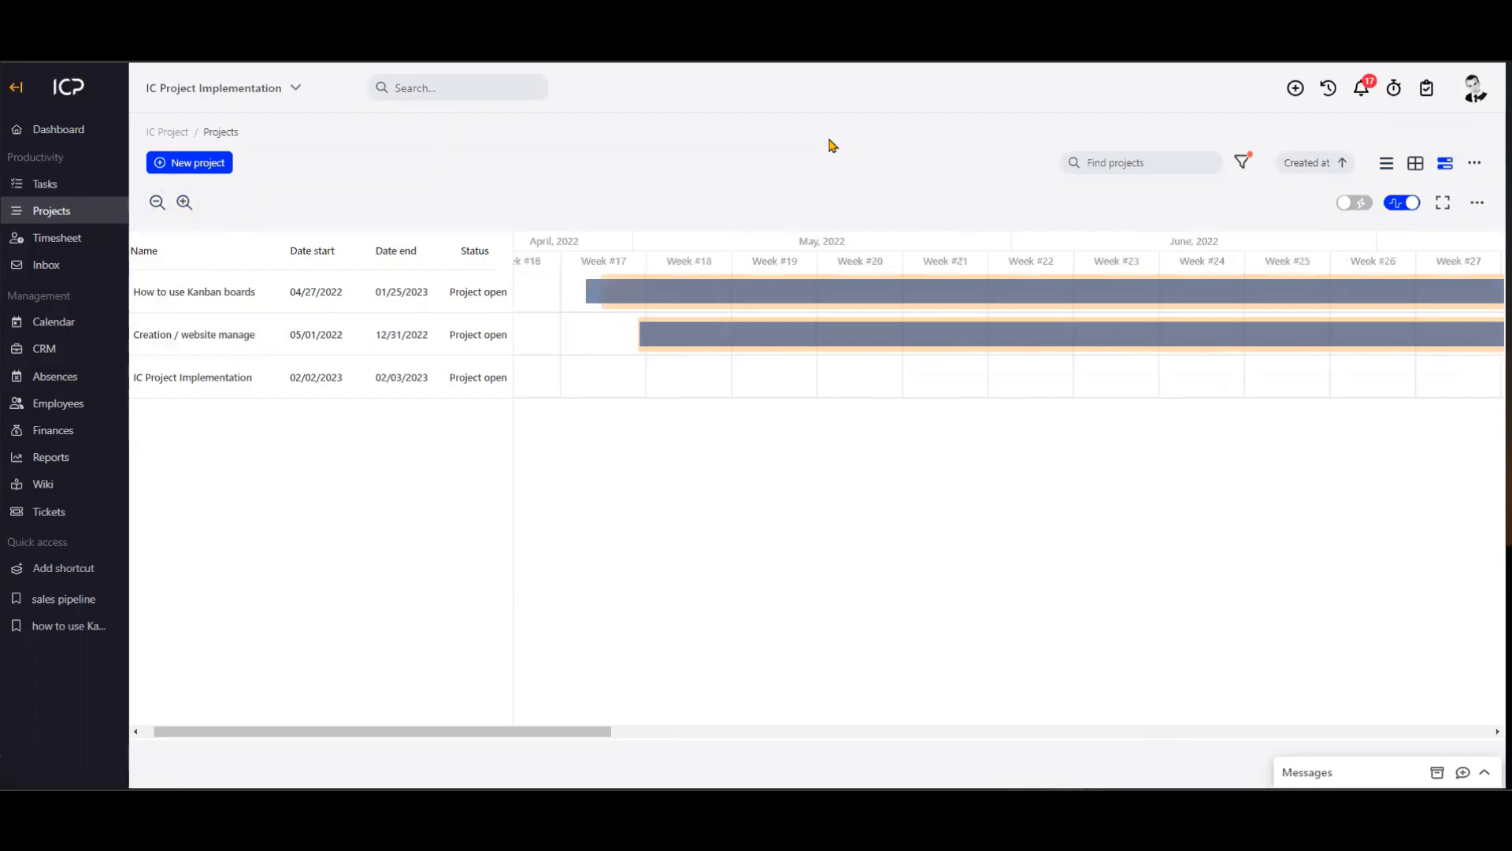